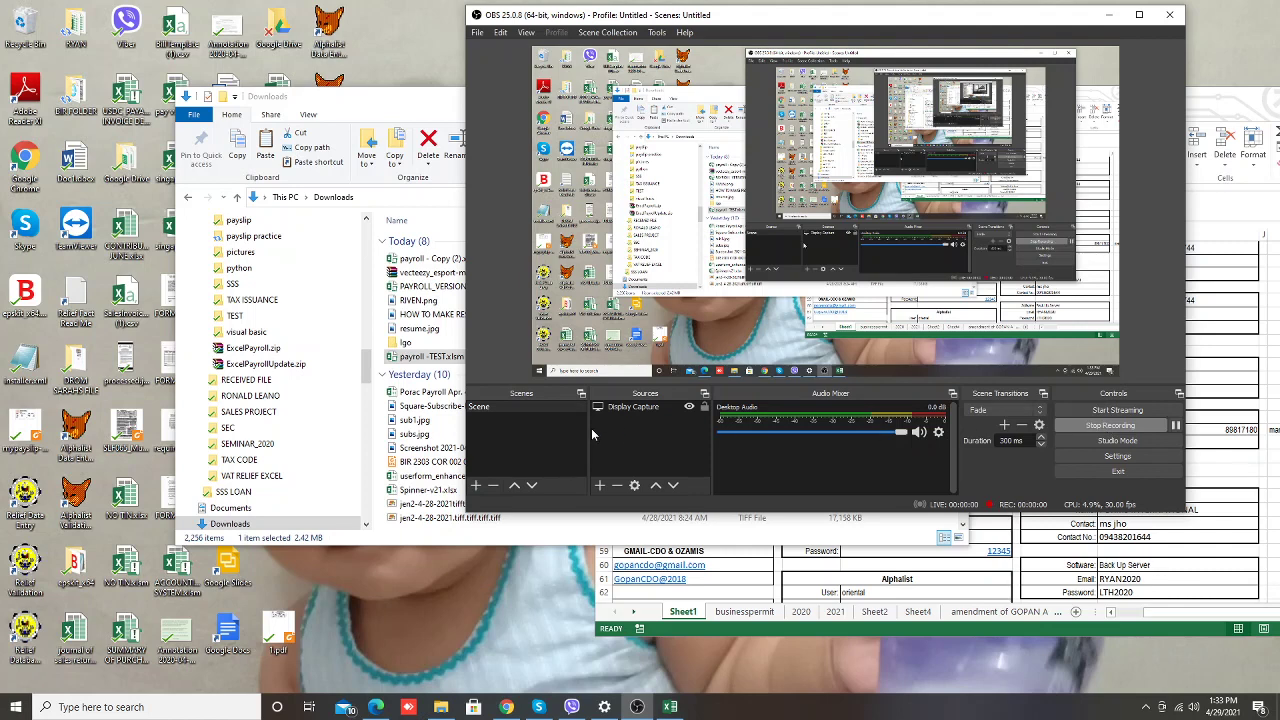
Open payroll-TEST.xlsm, enable editing, and log in with the username.
{"action": "double_click", "coordinate": [425, 358]}
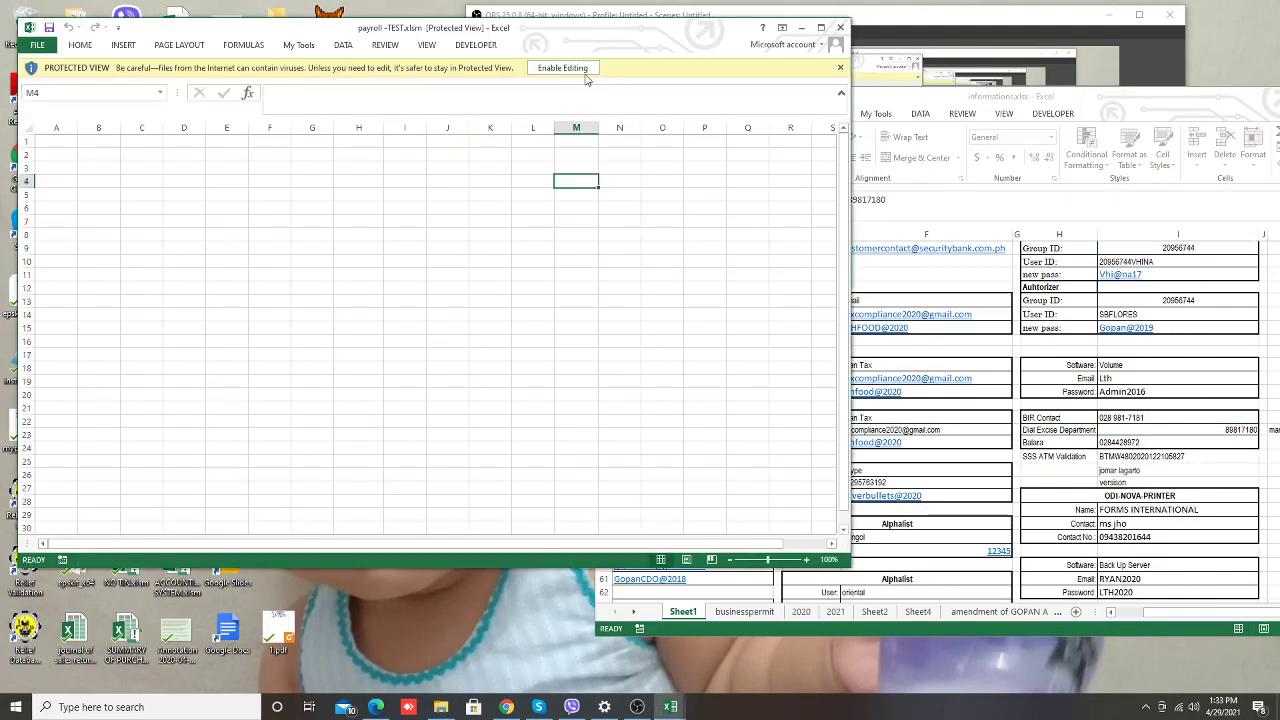
{"action": "left_click", "coordinate": [582, 70]}
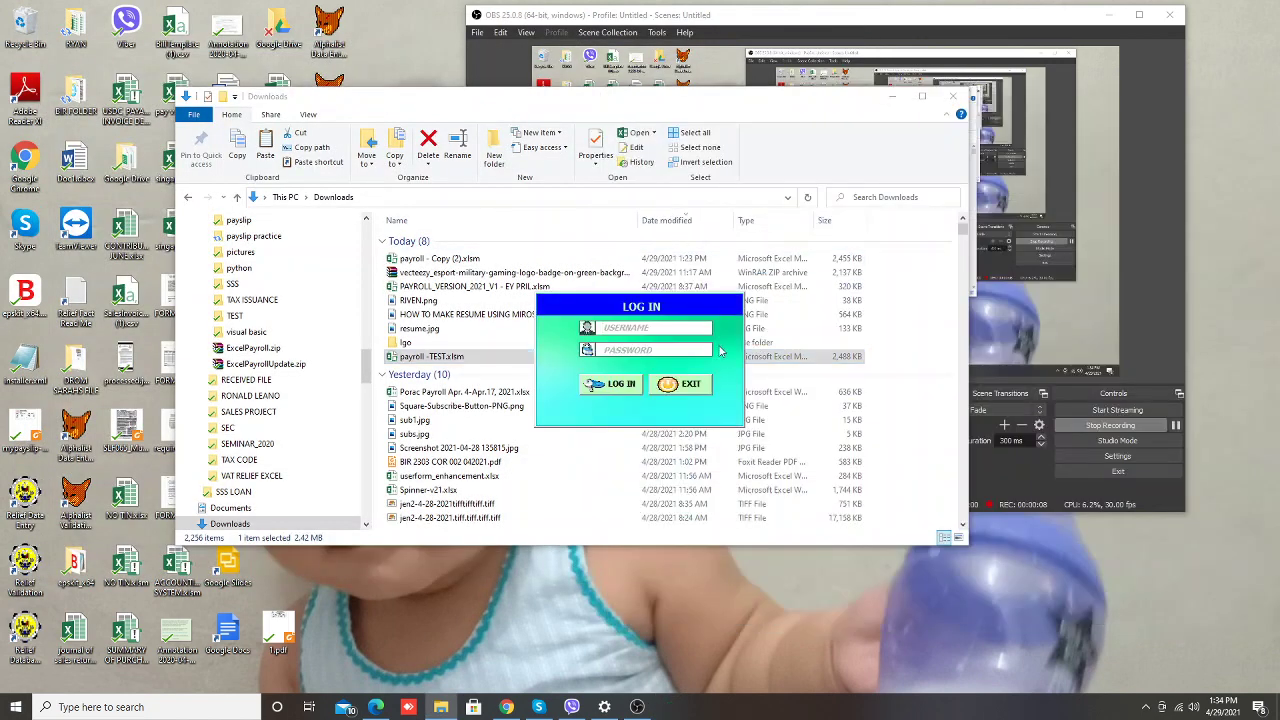
{"action": "type", "text": "RYAN JA"}
{"action": "type", "text": "***"}
{"action": "left_click", "coordinate": [637, 383]}
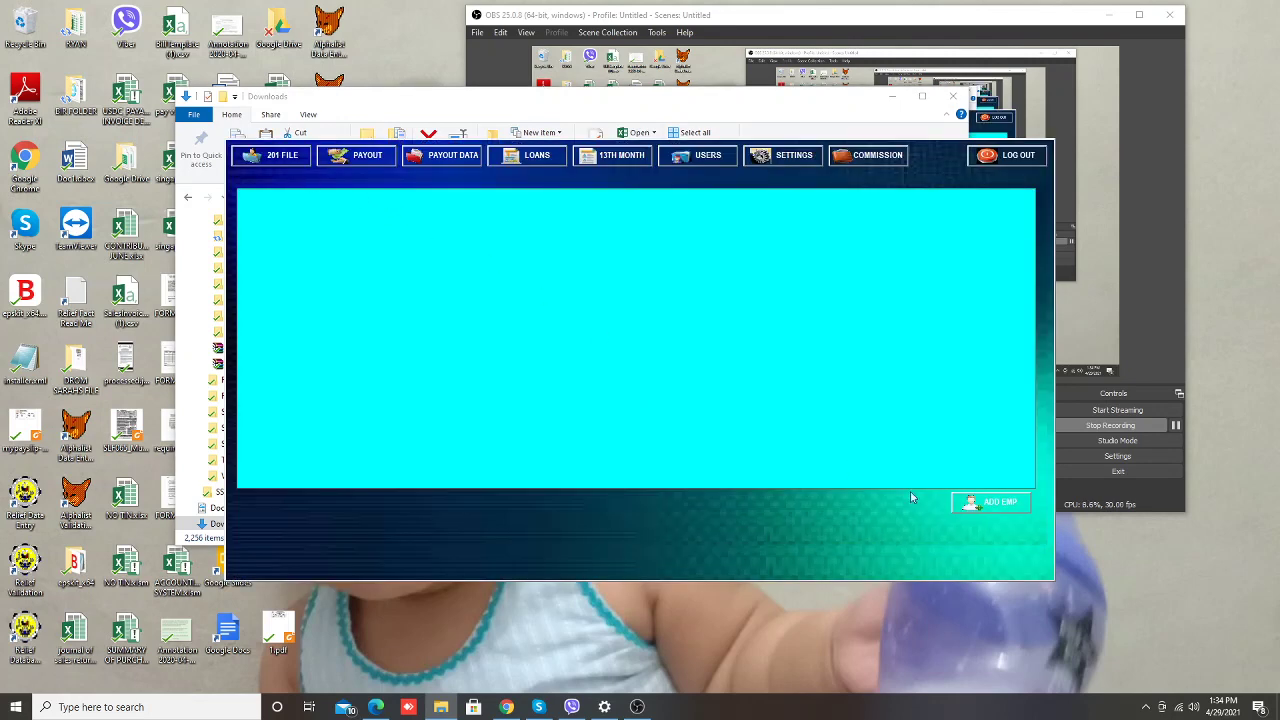
Add a new employee with first, last and middle name, birth date February 9, 1994, and contact number.
{"action": "left_click", "coordinate": [998, 502]}
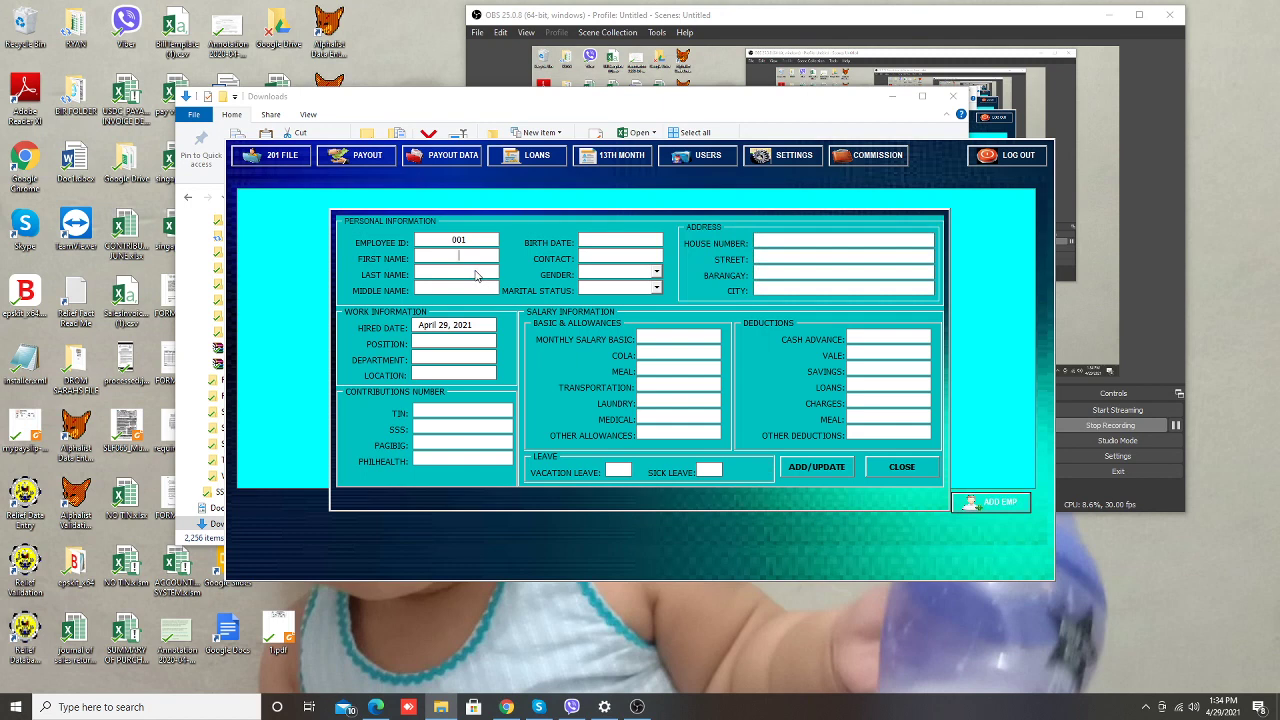
{"action": "key", "text": "Tab"}
{"action": "key", "text": "Tab"}
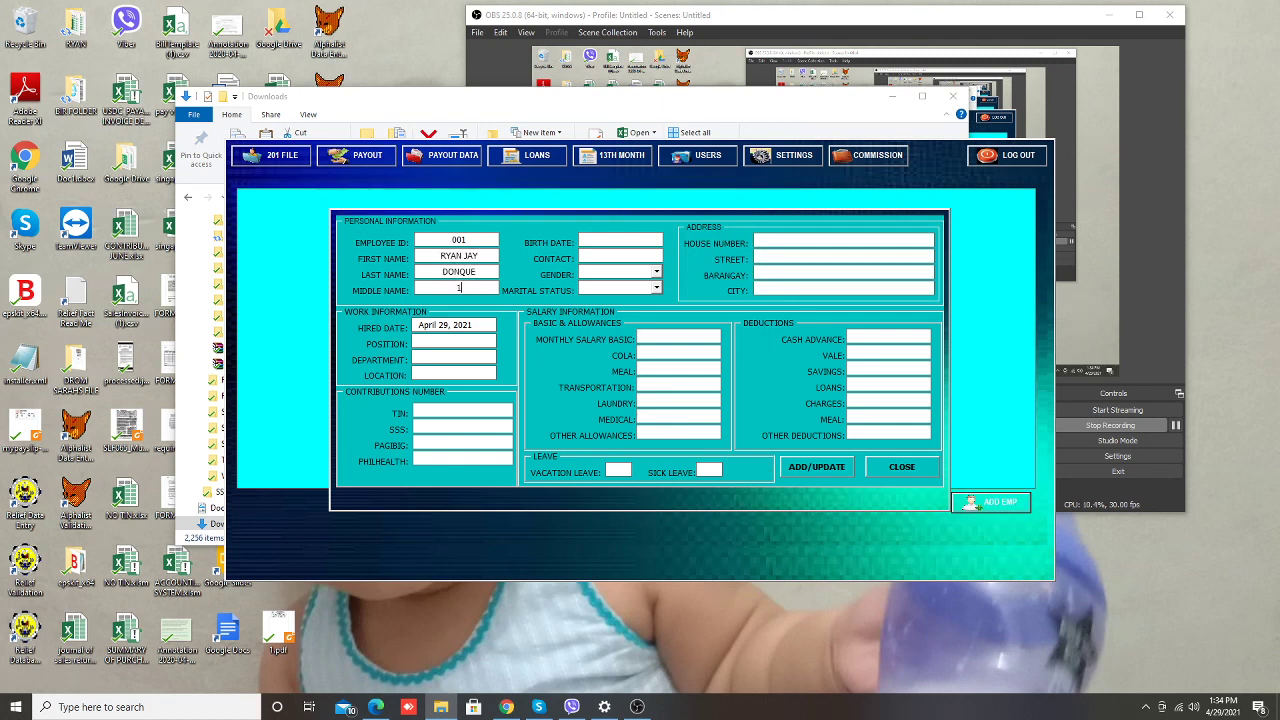
{"action": "key", "text": "Tab"}
{"action": "type", "text": "/1994"}
{"action": "key", "text": "Tab"}
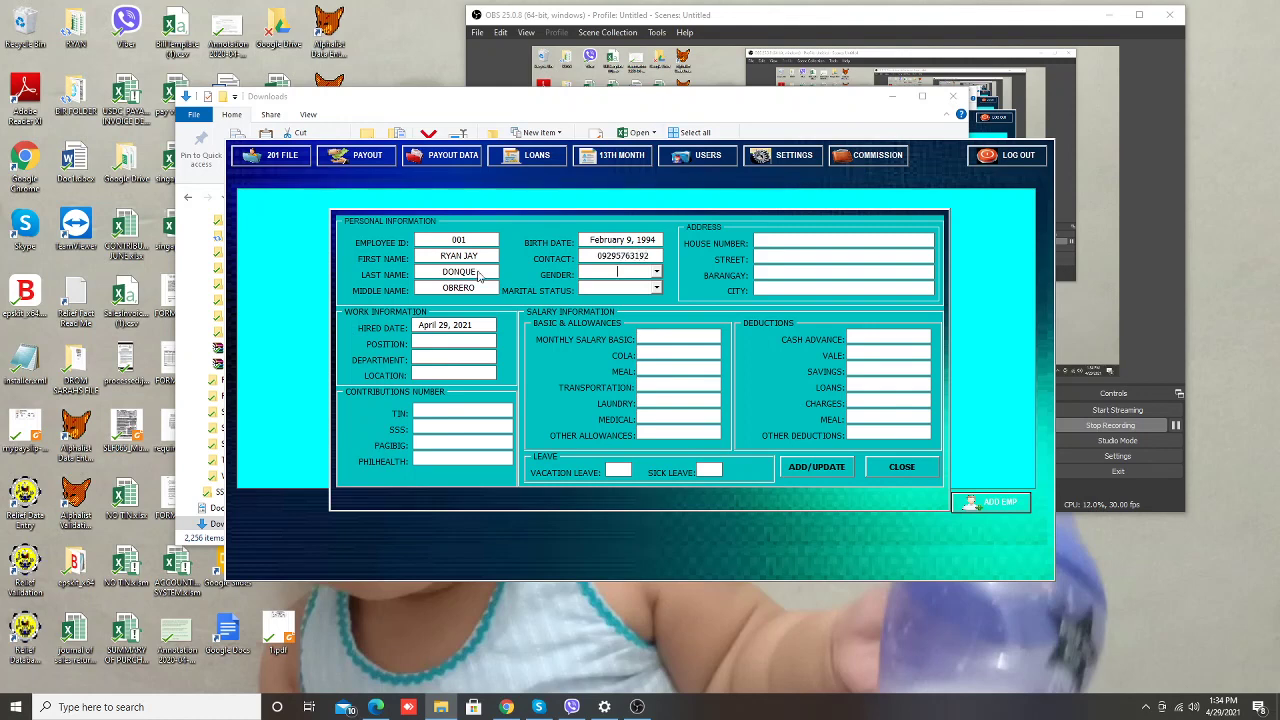
Set the employee's gender to MALE and marital status to SINGLE.
{"action": "left_click", "coordinate": [655, 276]}
{"action": "left_click", "coordinate": [648, 289]}
{"action": "left_click", "coordinate": [650, 289]}
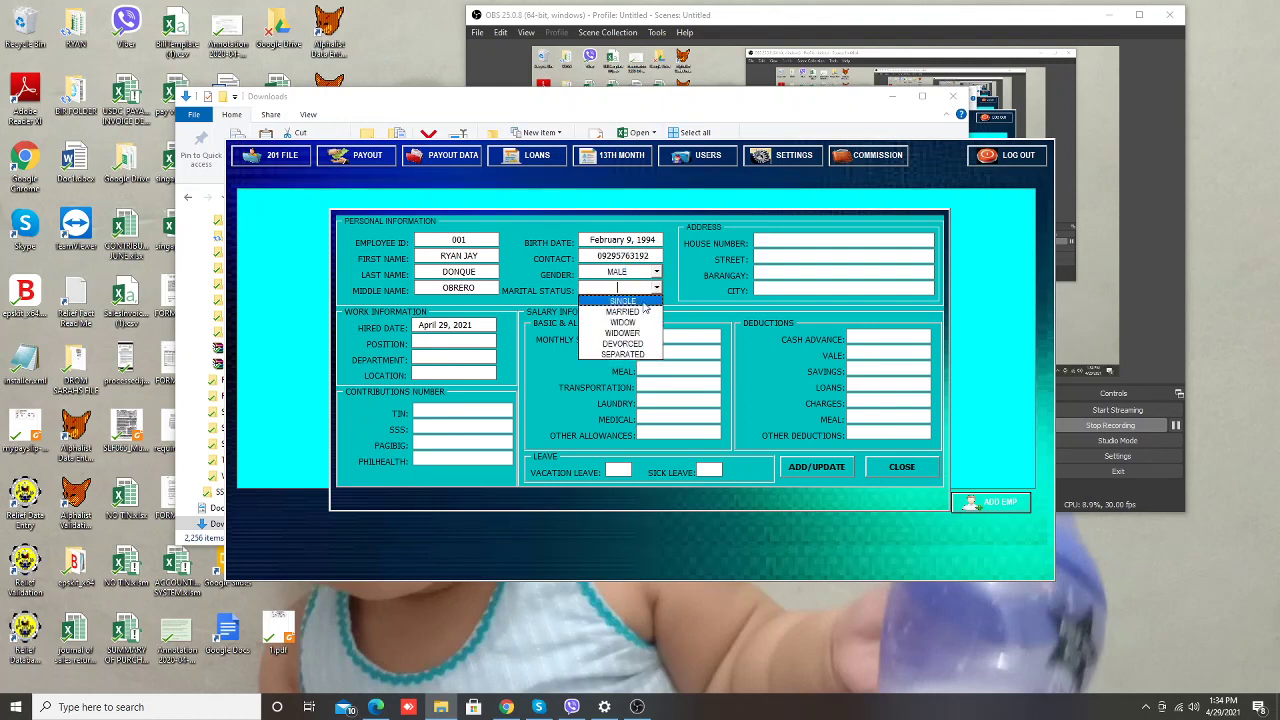
{"action": "left_click", "coordinate": [640, 302]}
Enter the employee's house number and street address.
{"action": "left_click", "coordinate": [789, 250]}
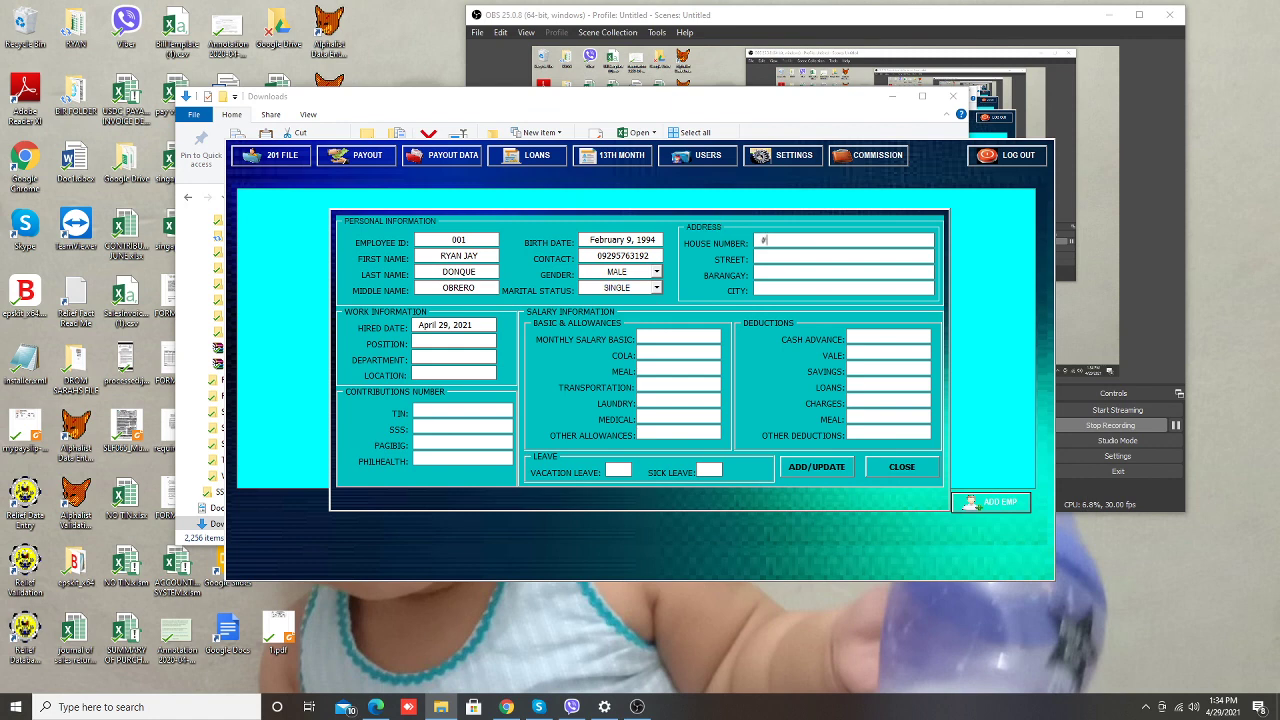
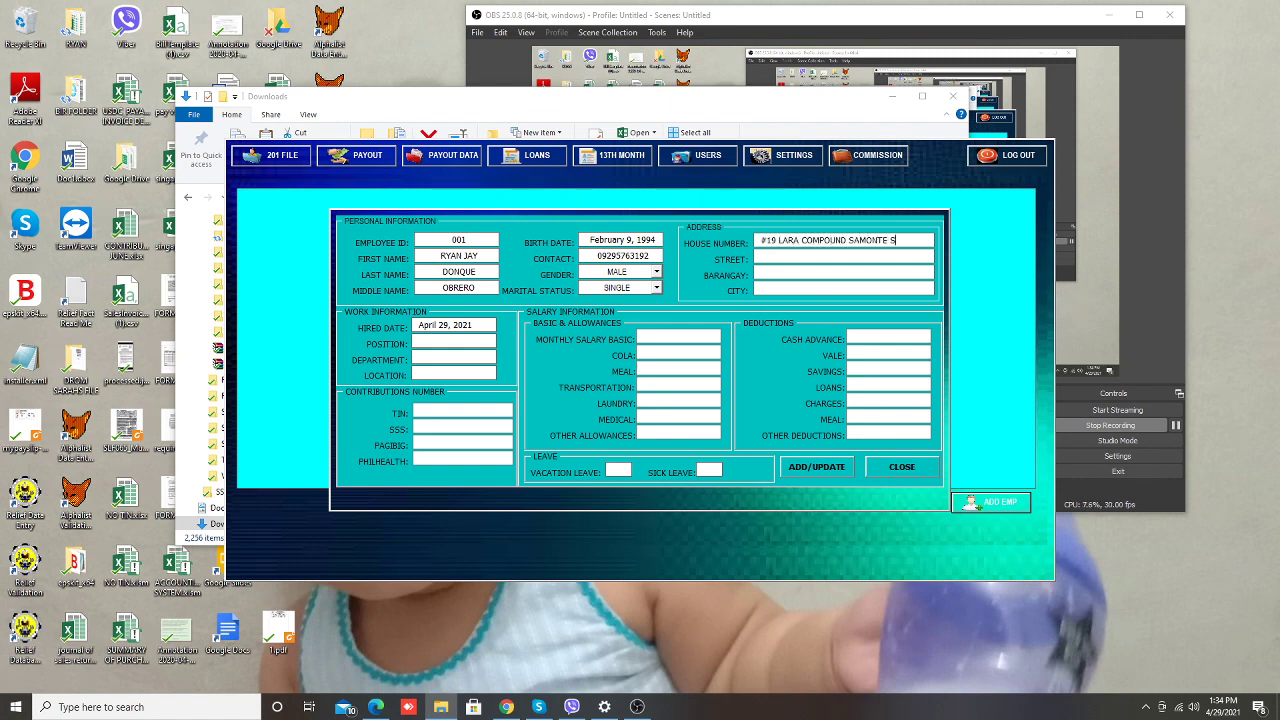
{"action": "key", "text": "Tab"}
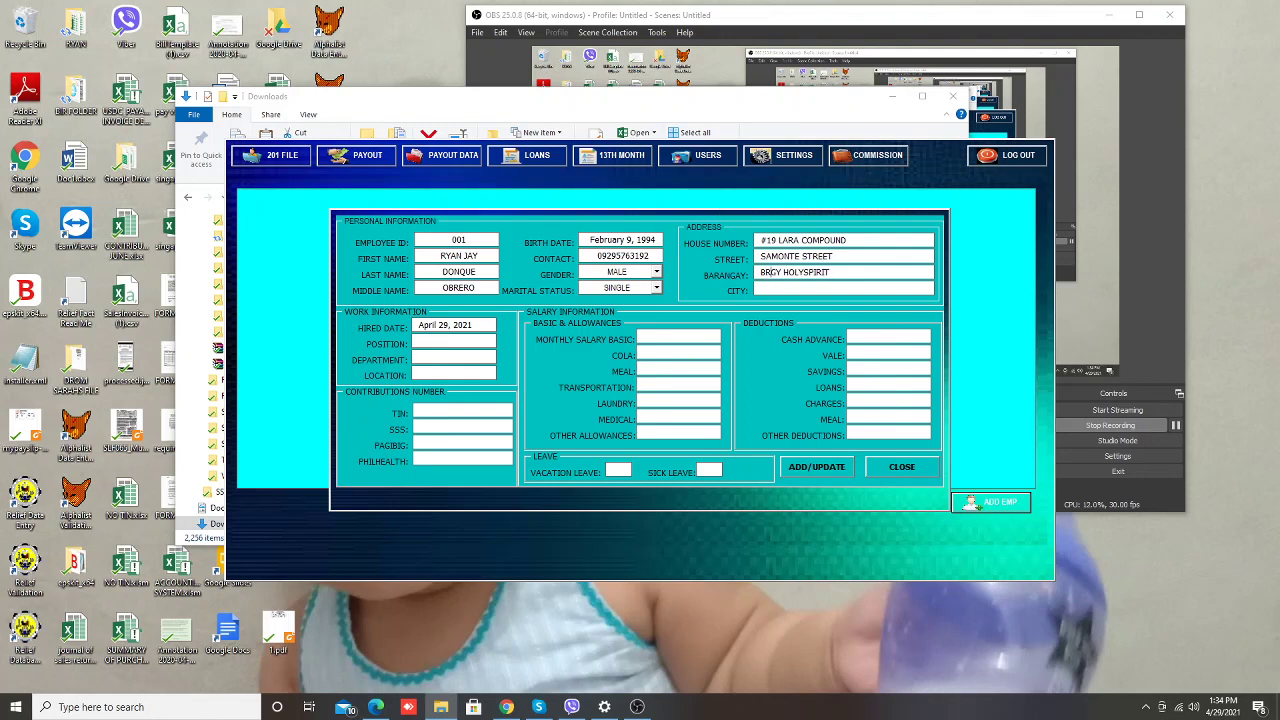
Fill in the city, position, department and location fields.
{"action": "type", "text": "QUEZON CITY"}
{"action": "key", "text": "Tab"}
{"action": "key", "text": "Tab"}
{"action": "type", "text": "TA"}
{"action": "type", "text": "X COMPLIANCE"}
{"action": "left_click", "coordinate": [455, 359]}
{"action": "type", "text": "TMENT"}
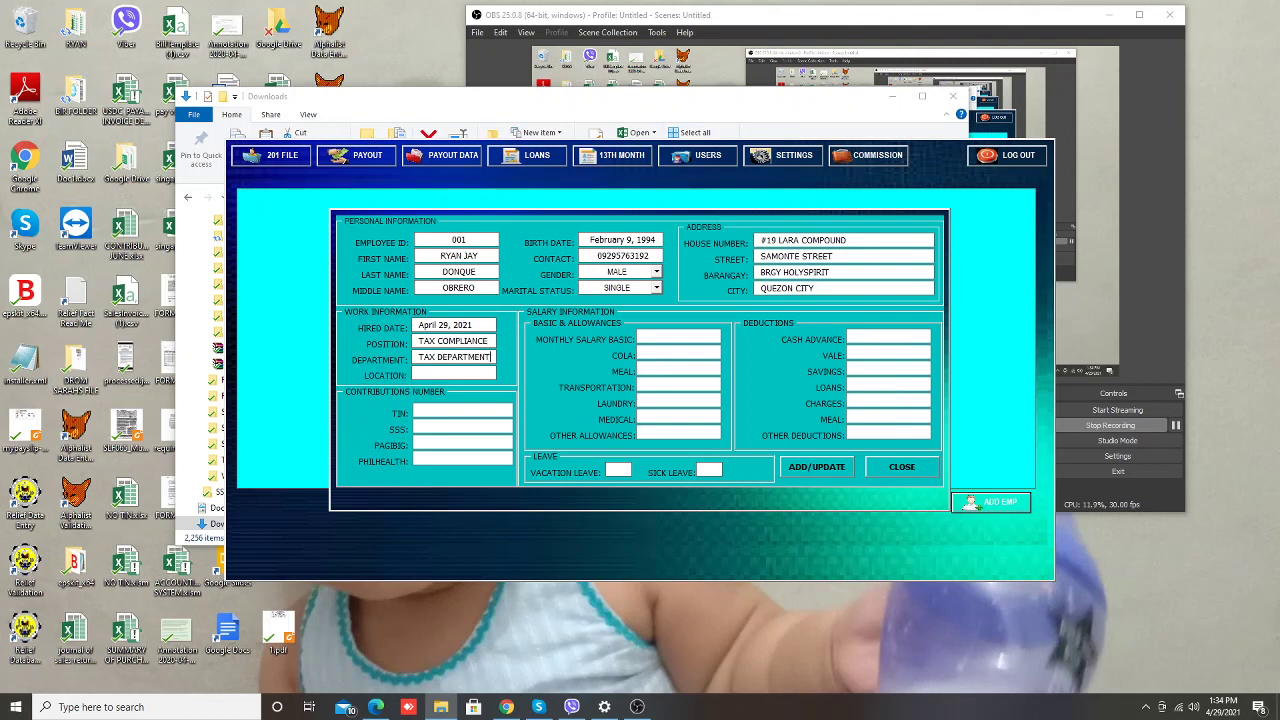
{"action": "type", "text": "QUEZO"}
{"action": "type", "text": "N CITY"}
Enter the employee's TIN, SSS, Pag-IBIG and PhilHealth numbers.
{"action": "left_click", "coordinate": [466, 412]}
{"action": "type", "text": "136-545"}
{"action": "type", "text": "4"}
{"action": "key", "text": "Tab"}
{"action": "type", "text": "646546-54"}
{"action": "key", "text": "Tab"}
{"action": "type", "text": "5464-6546"}
{"action": "key", "text": "Tab"}
{"action": "type", "text": "54654654-6"}
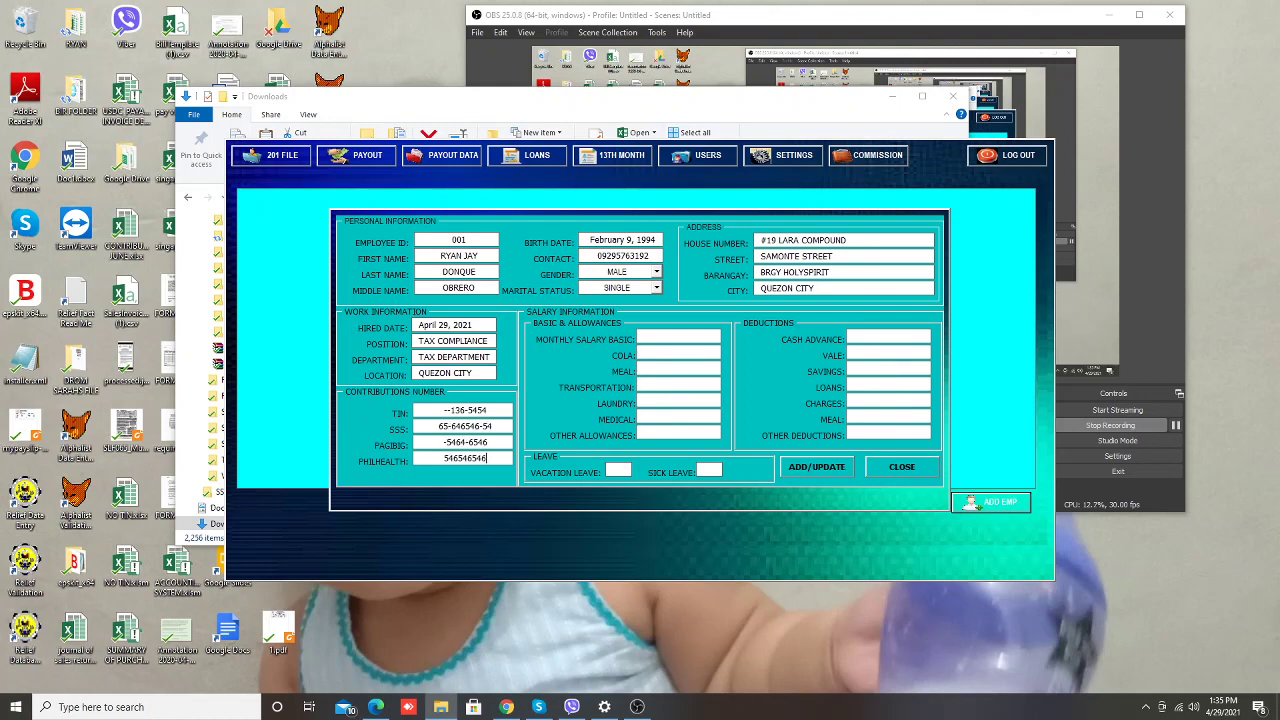
{"action": "key", "text": "Tab"}
Enter monthly basic salary 25,000.00 with meal 60.00, transportation 32.00, laundry and medical allowances.
{"action": "left_click", "coordinate": [688, 342]}
{"action": "type", "text": "000"}
{"action": "key", "text": "Tab"}
{"action": "type", "text": "60"}
{"action": "key", "text": "Tab"}
{"action": "type", "text": "32"}
{"action": "key", "text": "Tab"}
{"action": "key", "text": "Tab"}
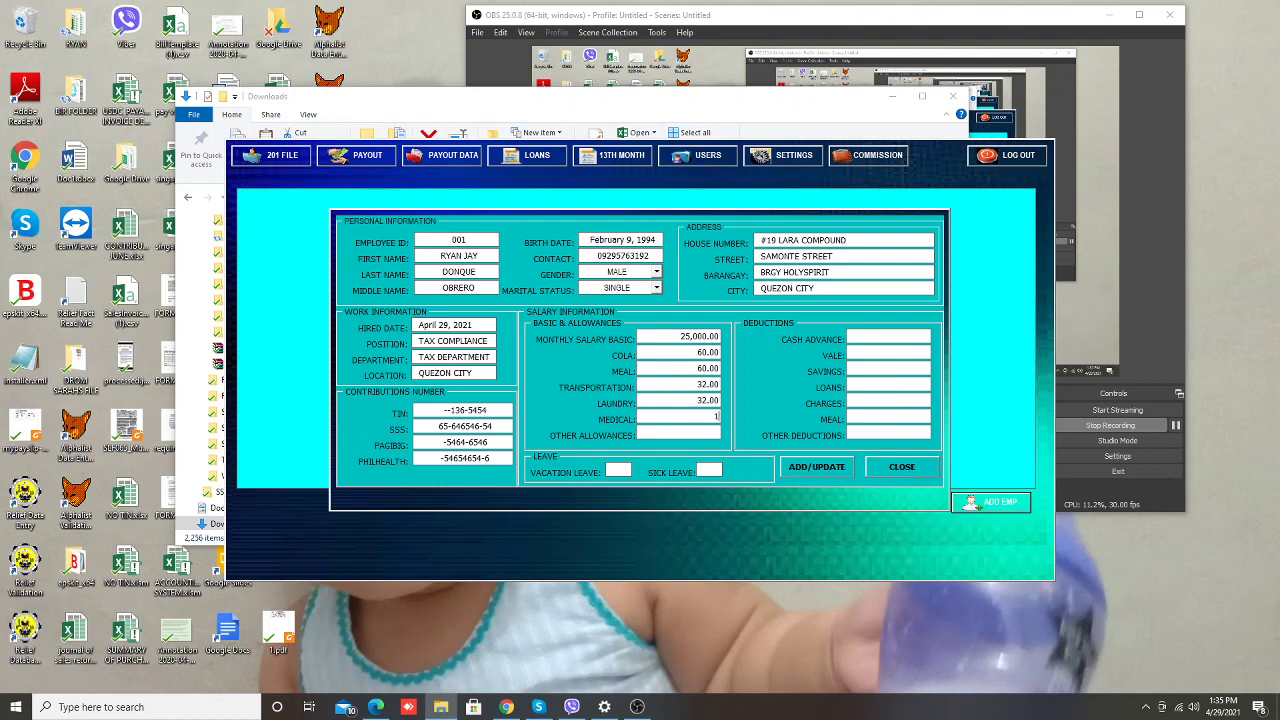
{"action": "type", "text": "15"}
{"action": "key", "text": "Tab"}
{"action": "type", "text": "12"}
Enter deductions: cash advance 165.00, vale 32.00, savings 325.00, loans 35.00, other 21.00.
{"action": "key", "text": "Tab"}
{"action": "type", "text": "165"}
{"action": "key", "text": "Tab"}
{"action": "type", "text": "32"}
{"action": "key", "text": "Tab"}
{"action": "type", "text": "3"}
{"action": "key", "text": "Tab"}
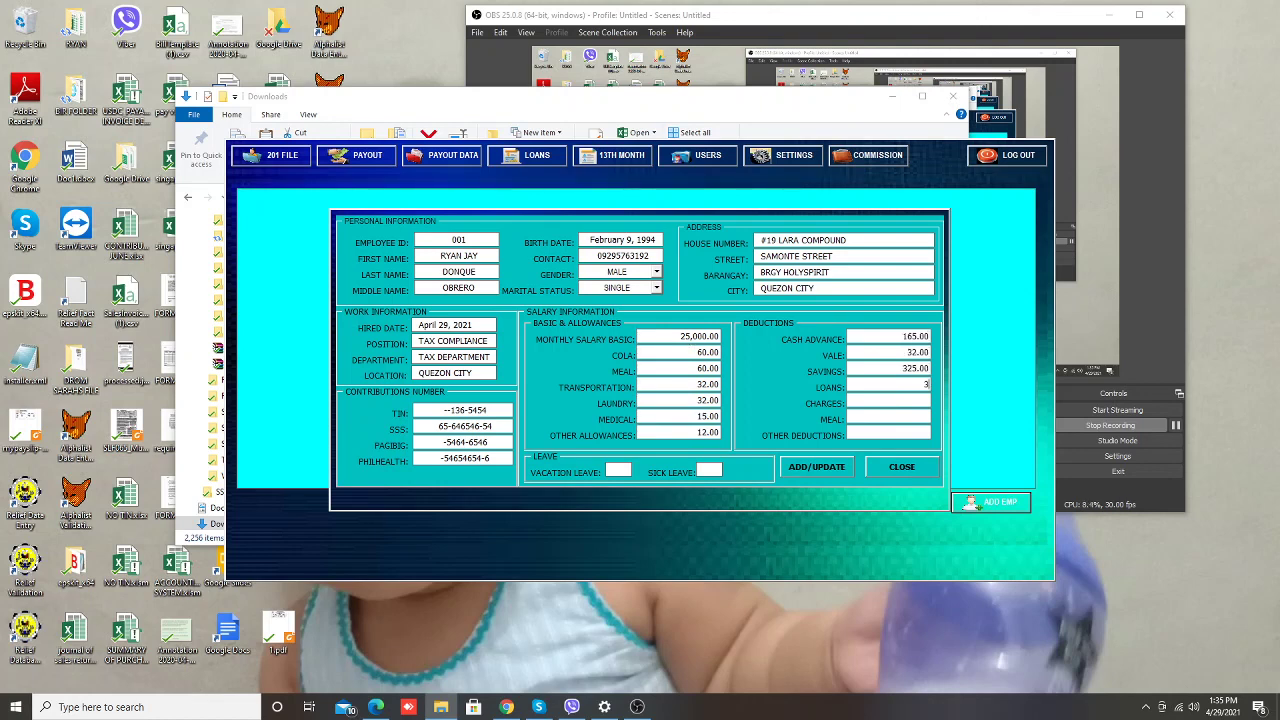
{"action": "type", "text": "35"}
{"action": "key", "text": "Tab"}
{"action": "key", "text": "Tab"}
{"action": "type", "text": "15"}
{"action": "key", "text": "Tab"}
{"action": "type", "text": "2"}
{"action": "key", "text": "Tab"}
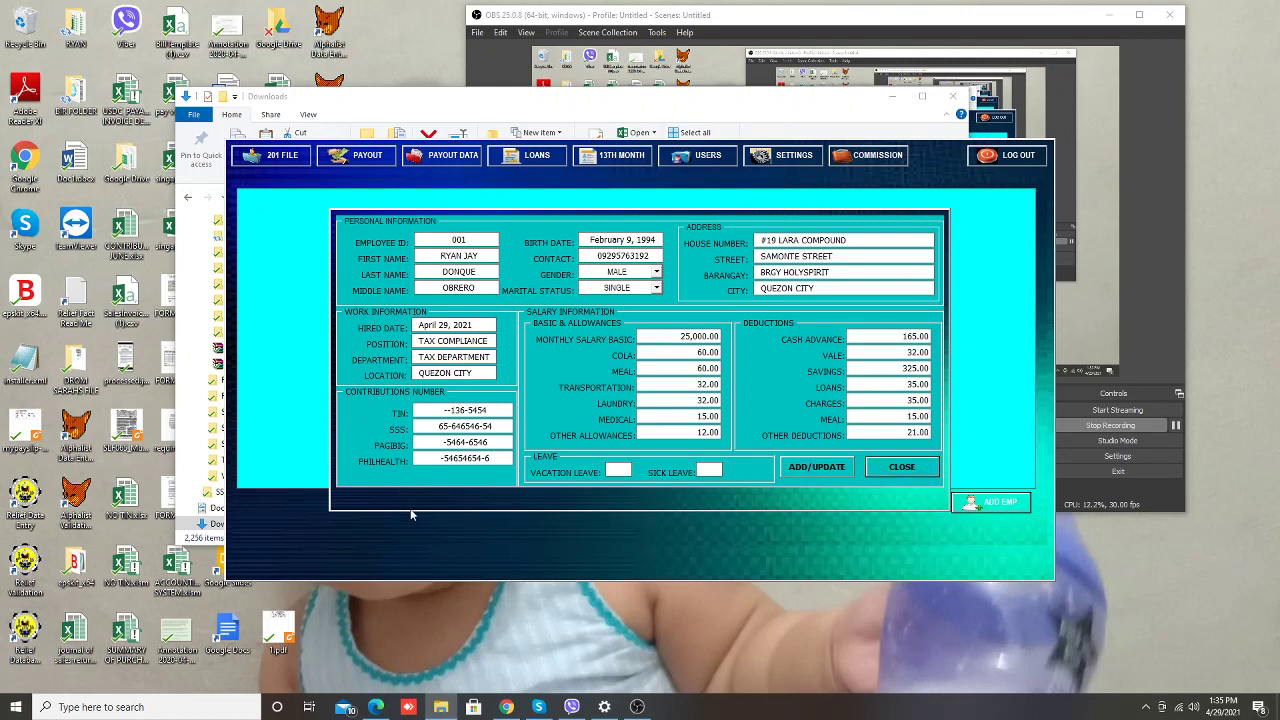
{"action": "left_click", "coordinate": [618, 471]}
Save employee 001's record, close the employee form, and go to the payout form.
{"action": "left_click", "coordinate": [840, 472]}
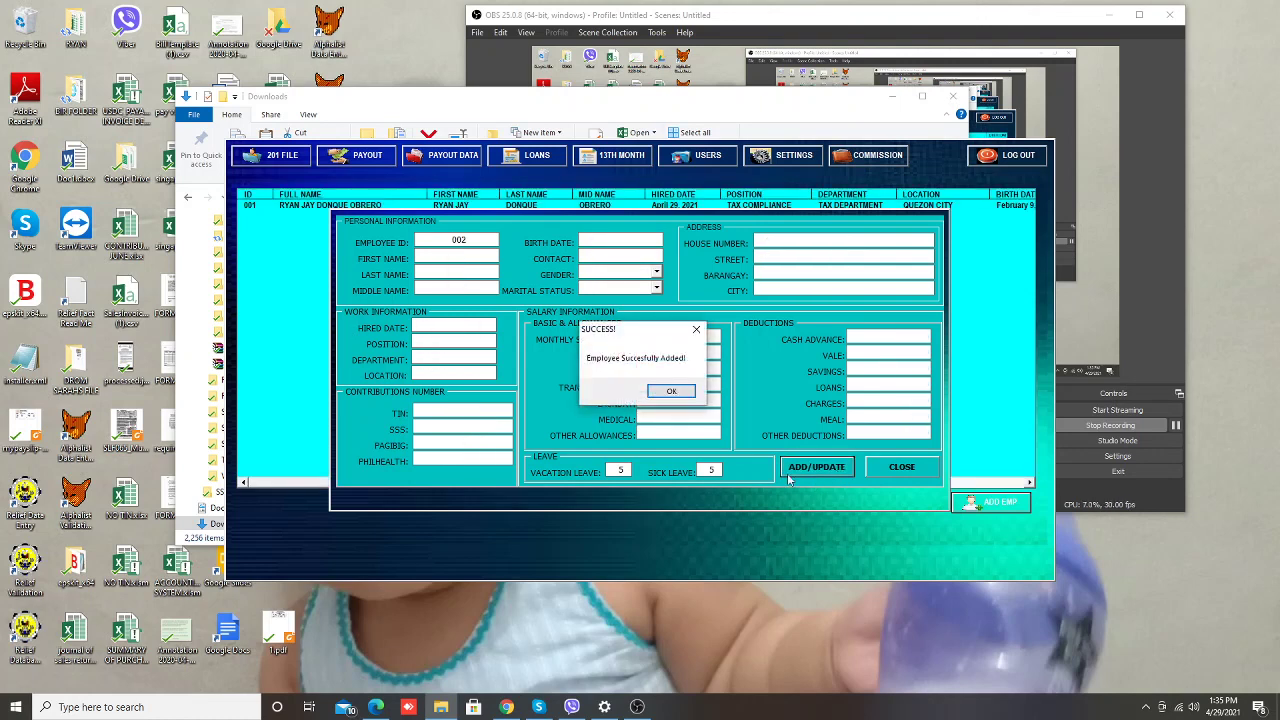
{"action": "left_click", "coordinate": [672, 391]}
{"action": "left_click", "coordinate": [925, 468]}
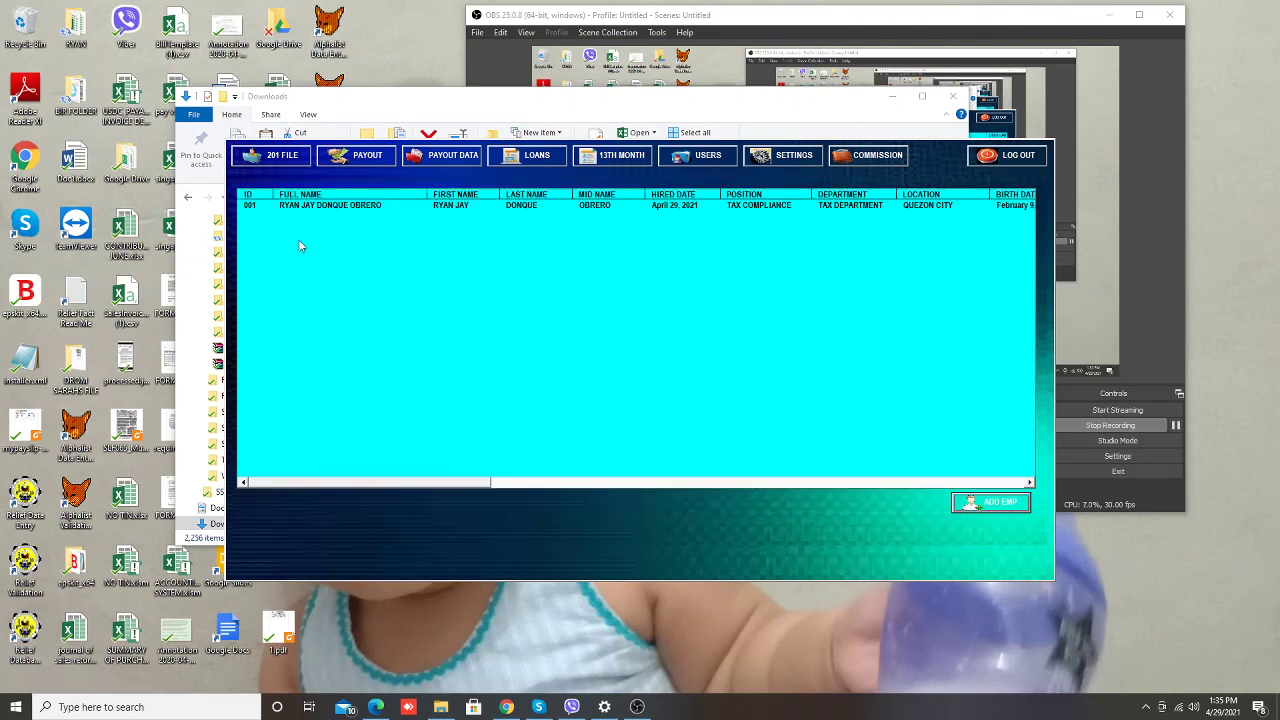
{"action": "left_click", "coordinate": [360, 156]}
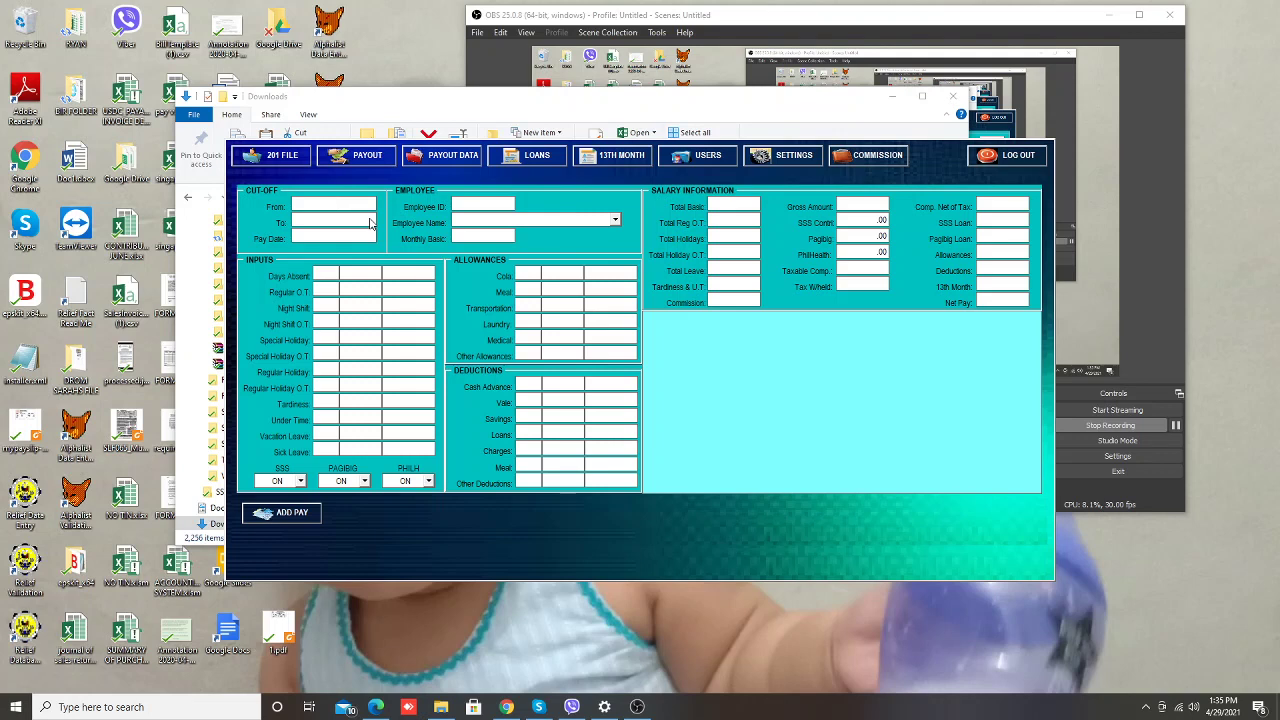
Set cut-off April 11–25, 2021, pay date April 30, 2021, and select employee 001.
{"action": "type", "text": "4/11"}
{"action": "key", "text": "Tab"}
{"action": "type", "text": "5"}
{"action": "key", "text": "Tab"}
{"action": "type", "text": "4/30"}
{"action": "key", "text": "Tab"}
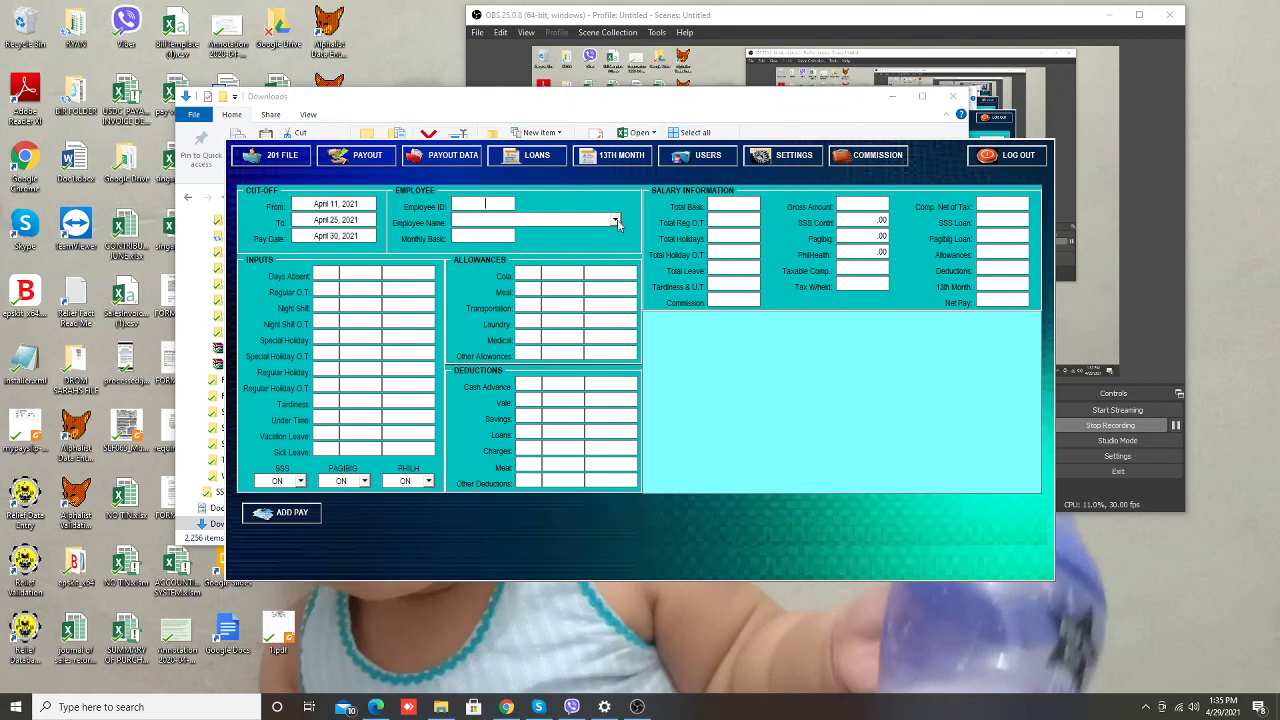
{"action": "left_click", "coordinate": [617, 222]}
{"action": "left_click", "coordinate": [595, 238]}
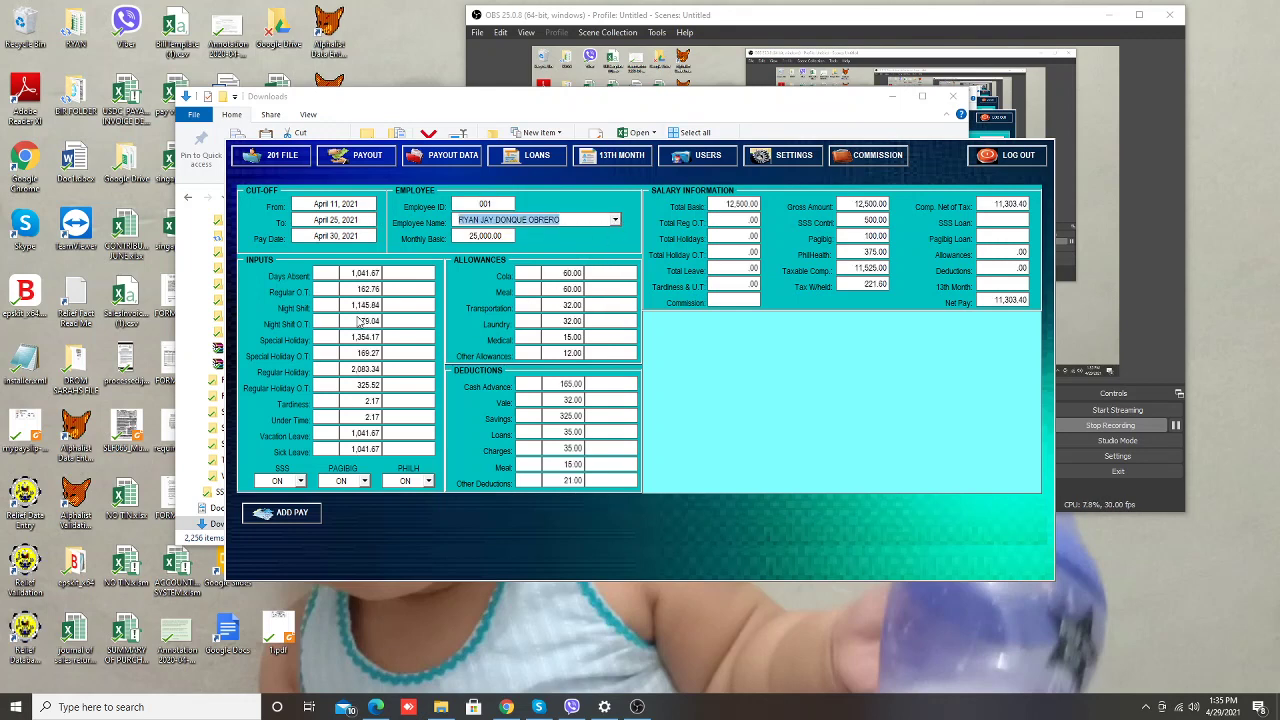
Enter the attendance counts: days absent, regular overtime, night shift, through sick leave.
{"action": "left_click", "coordinate": [328, 273]}
{"action": "type", "text": "12"}
{"action": "left_click", "coordinate": [328, 289]}
{"action": "type", "text": "31"}
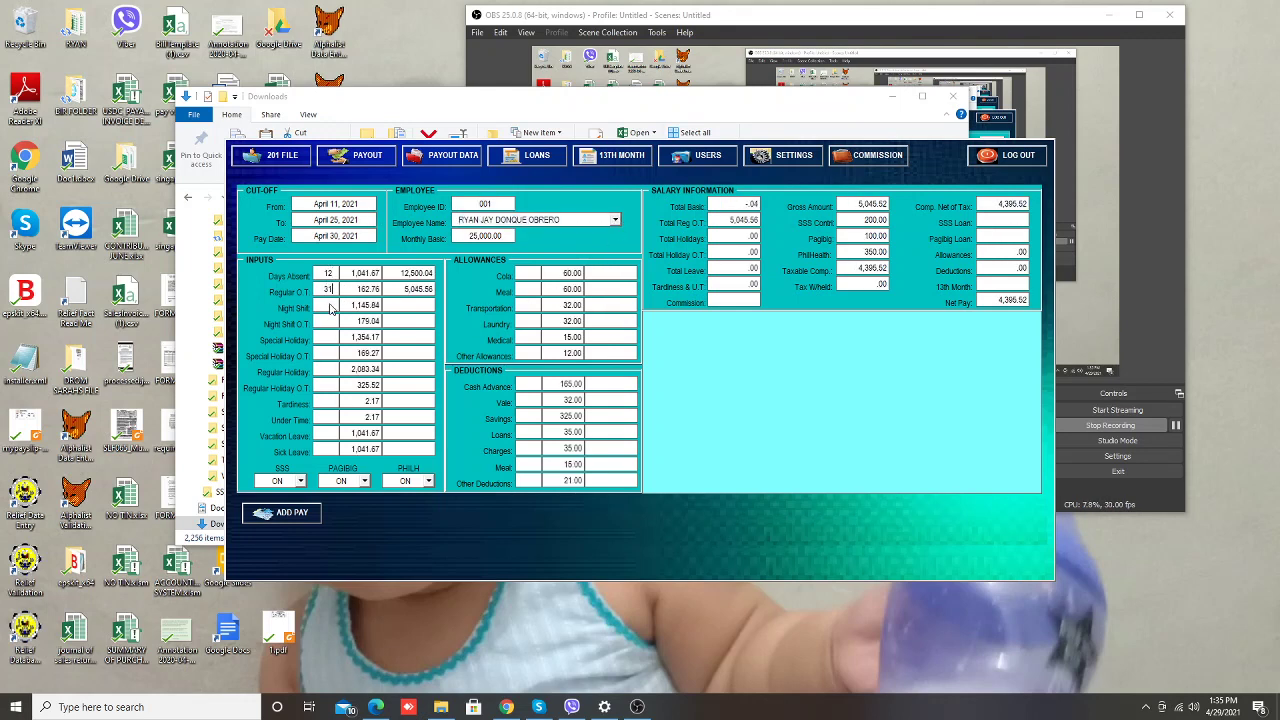
{"action": "key", "text": "BackSpace"}
{"action": "key", "text": "BackSpace"}
{"action": "type", "text": "12"}
{"action": "left_click", "coordinate": [328, 305]}
{"action": "type", "text": "43"}
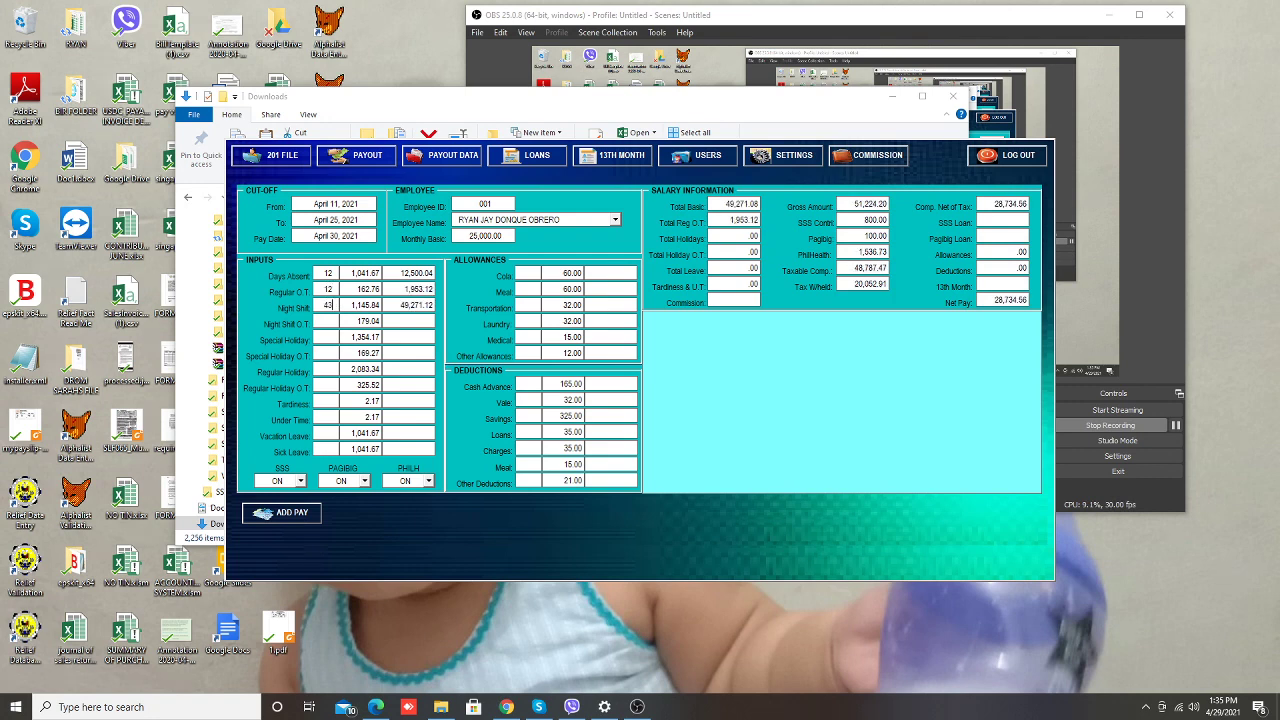
{"action": "key", "text": "BackSpace"}
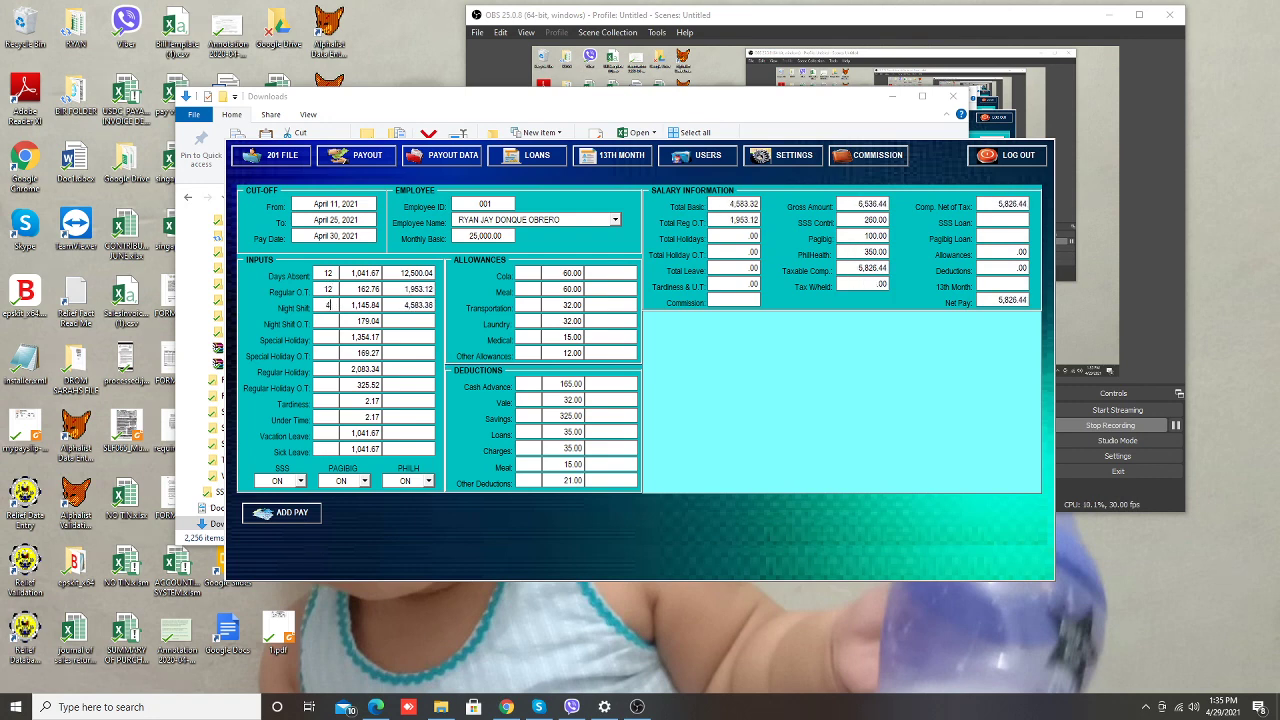
{"action": "key", "text": "BackSpace"}
{"action": "type", "text": "12"}
{"action": "key", "text": "BackSpace"}
{"action": "type", "text": "2\t3\t12\t3"}
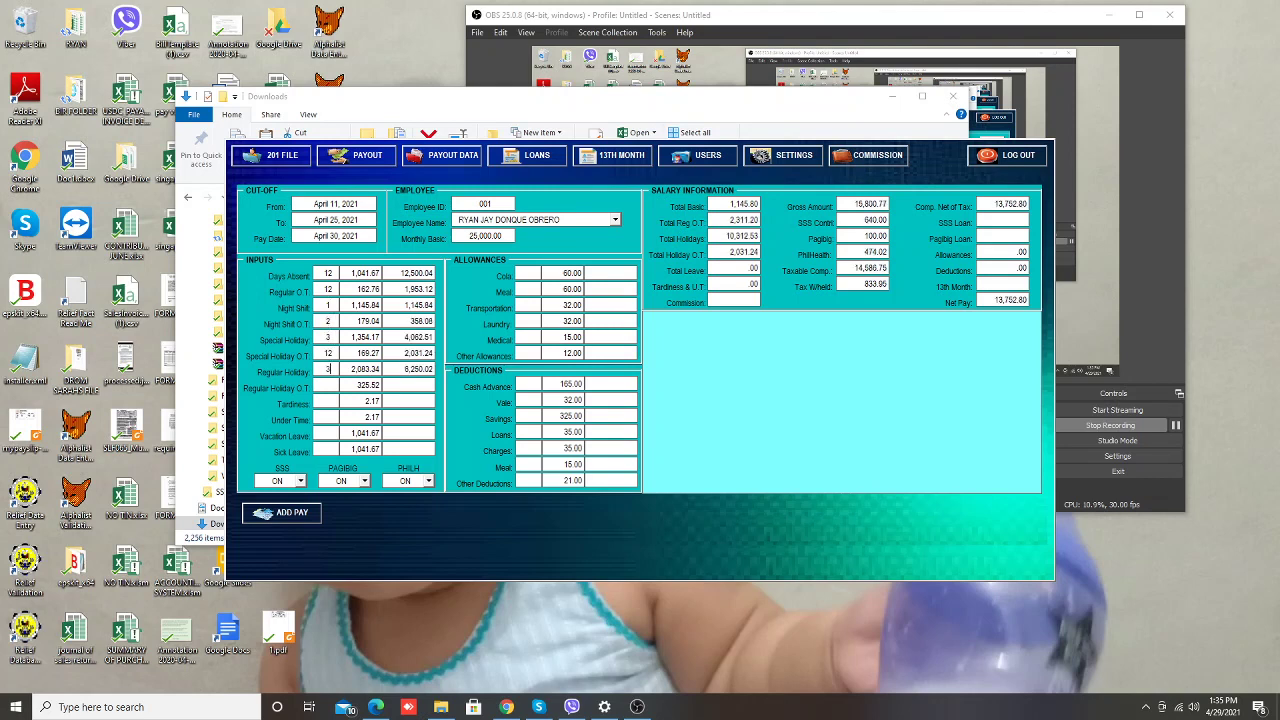
{"action": "type", "text": "\t1\t2\t3\t1\t2"}
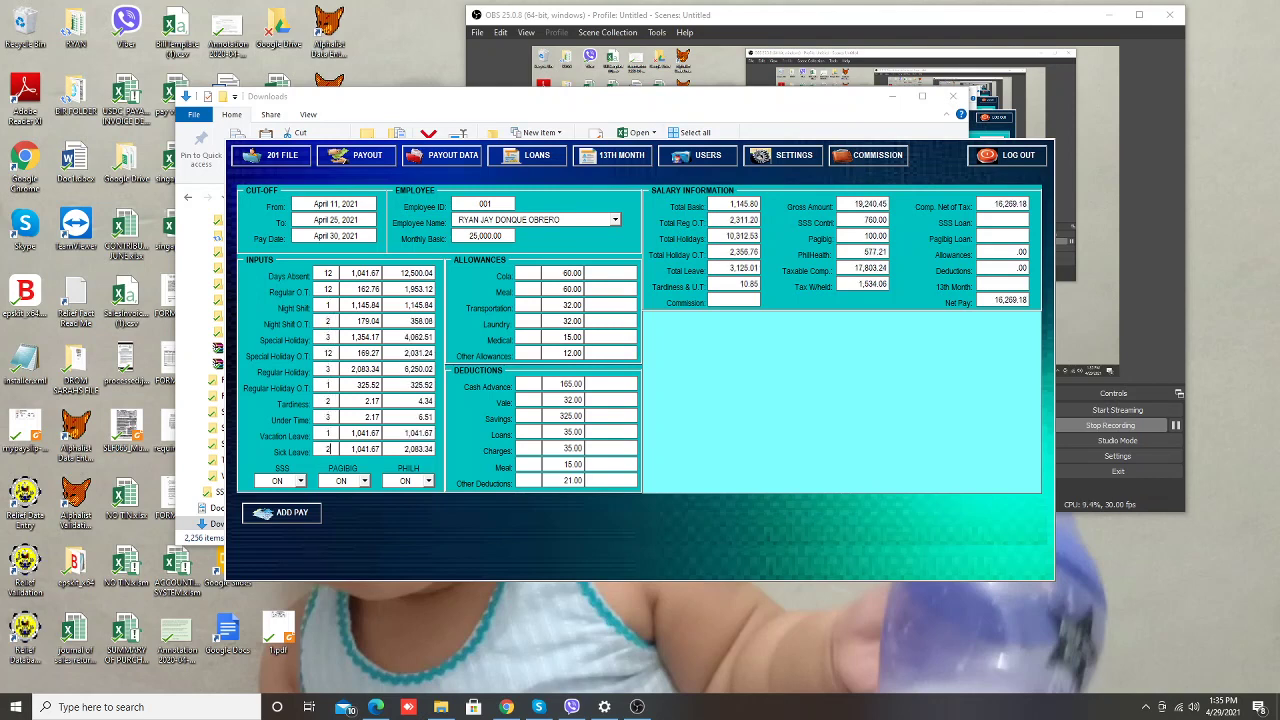
{"action": "key", "text": "Tab"}
{"action": "left_click", "coordinate": [300, 481]}
{"action": "left_click", "coordinate": [304, 508]}
{"action": "left_click", "coordinate": [364, 481]}
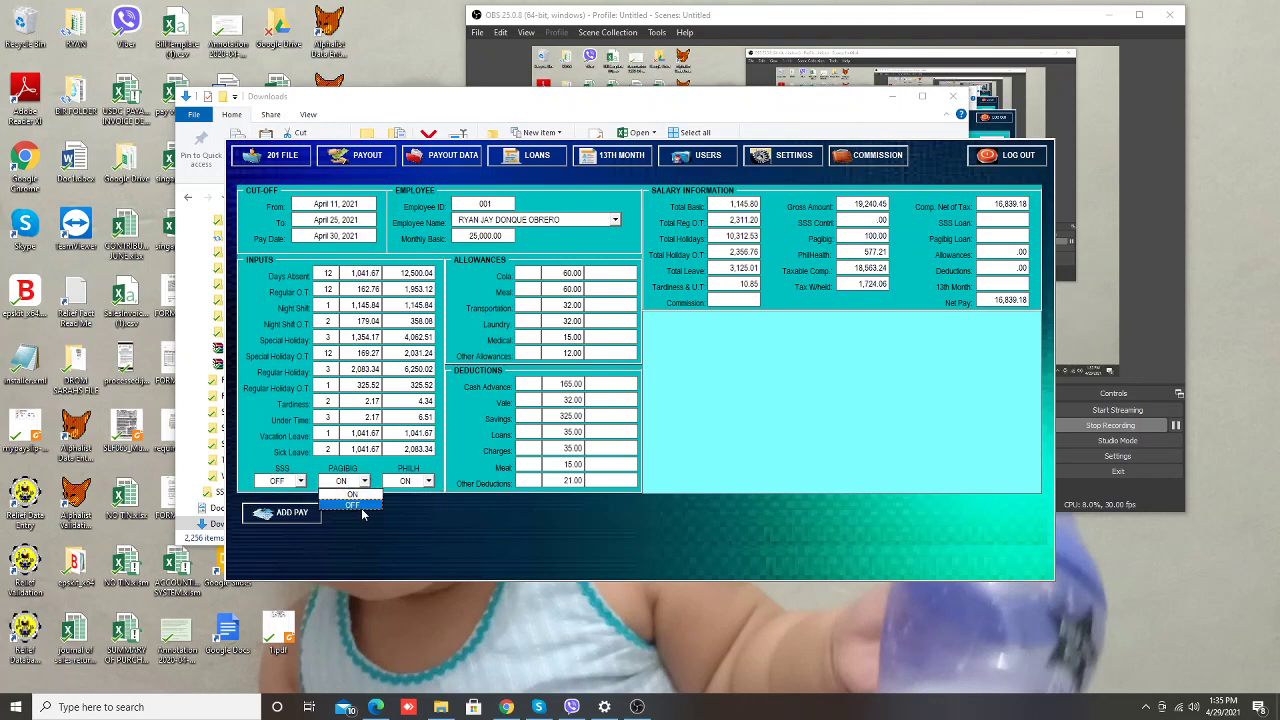
{"action": "left_click", "coordinate": [362, 508]}
{"action": "left_click", "coordinate": [429, 482]}
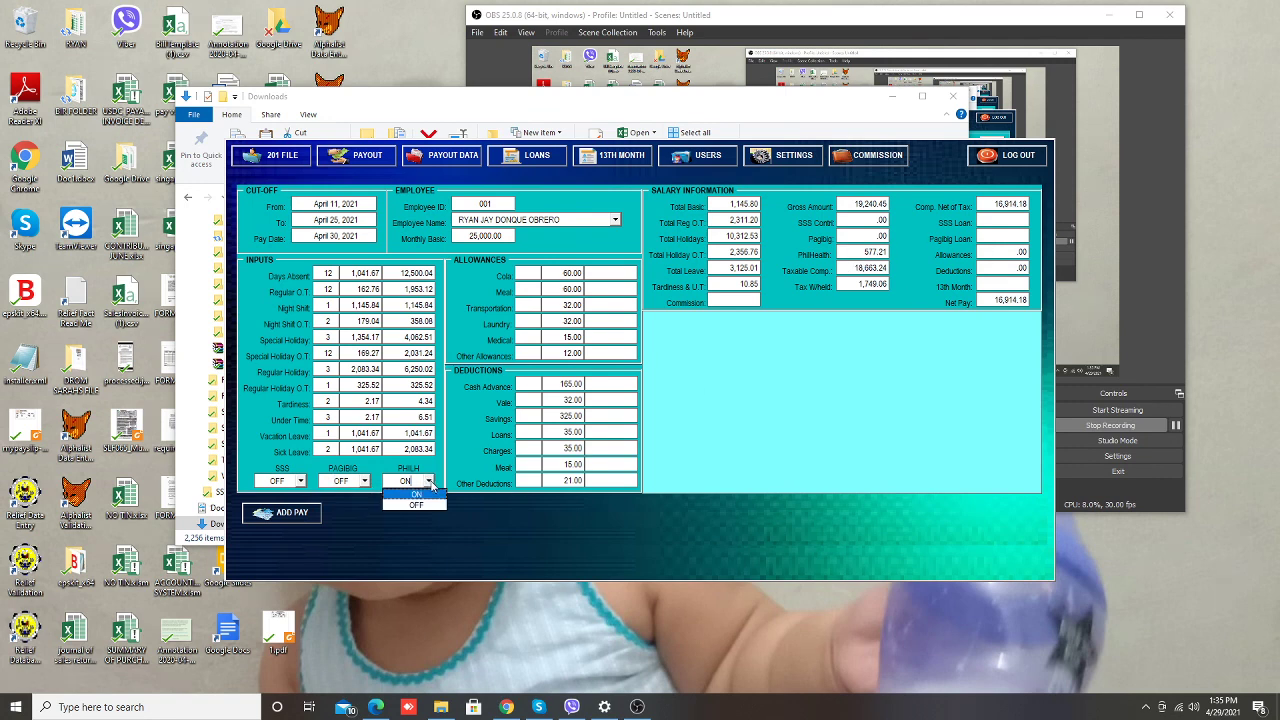
{"action": "left_click", "coordinate": [415, 505]}
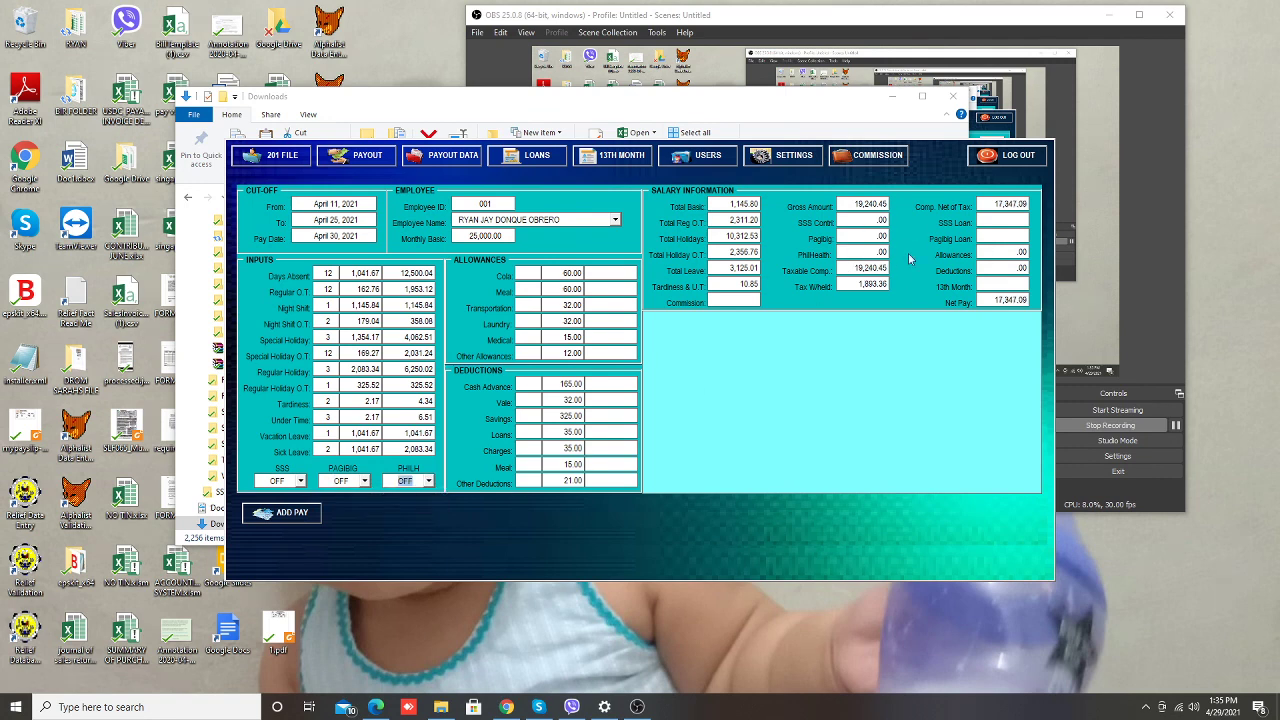
{"action": "left_click", "coordinate": [300, 481]}
{"action": "left_click", "coordinate": [305, 496]}
{"action": "left_click", "coordinate": [364, 482]}
{"action": "left_click", "coordinate": [345, 496]}
{"action": "left_click", "coordinate": [429, 482]}
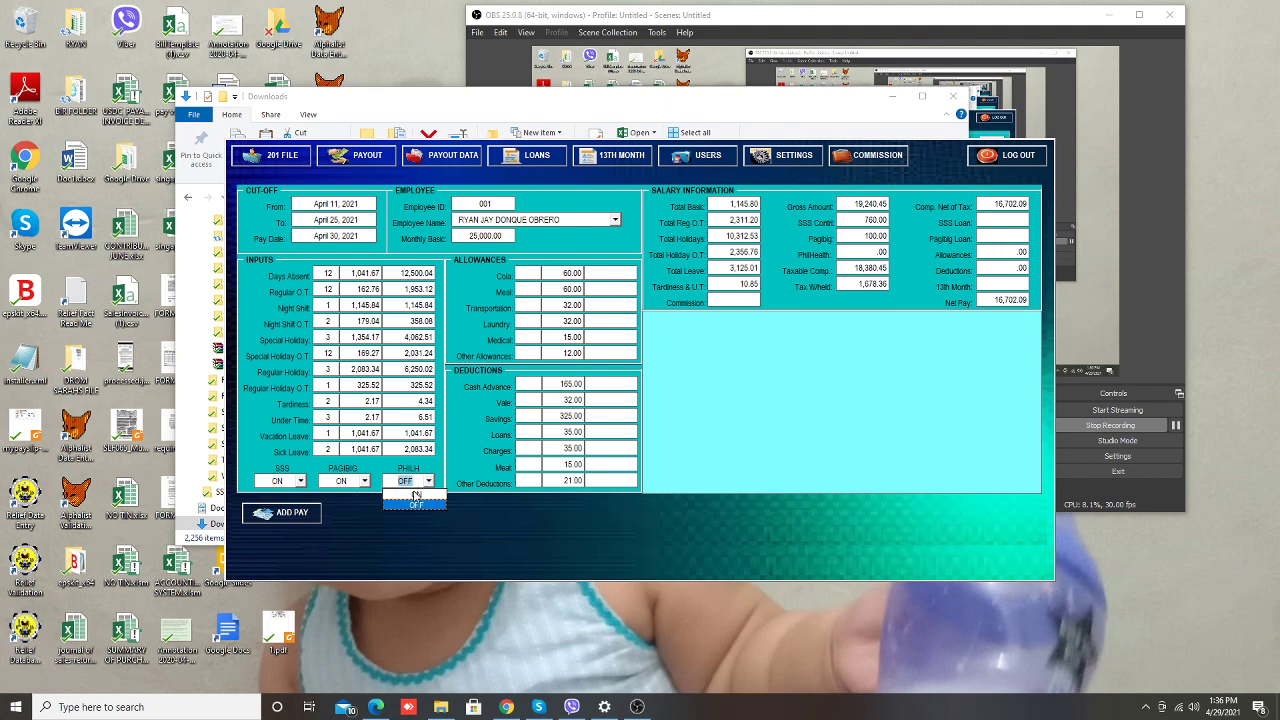
{"action": "left_click", "coordinate": [415, 494]}
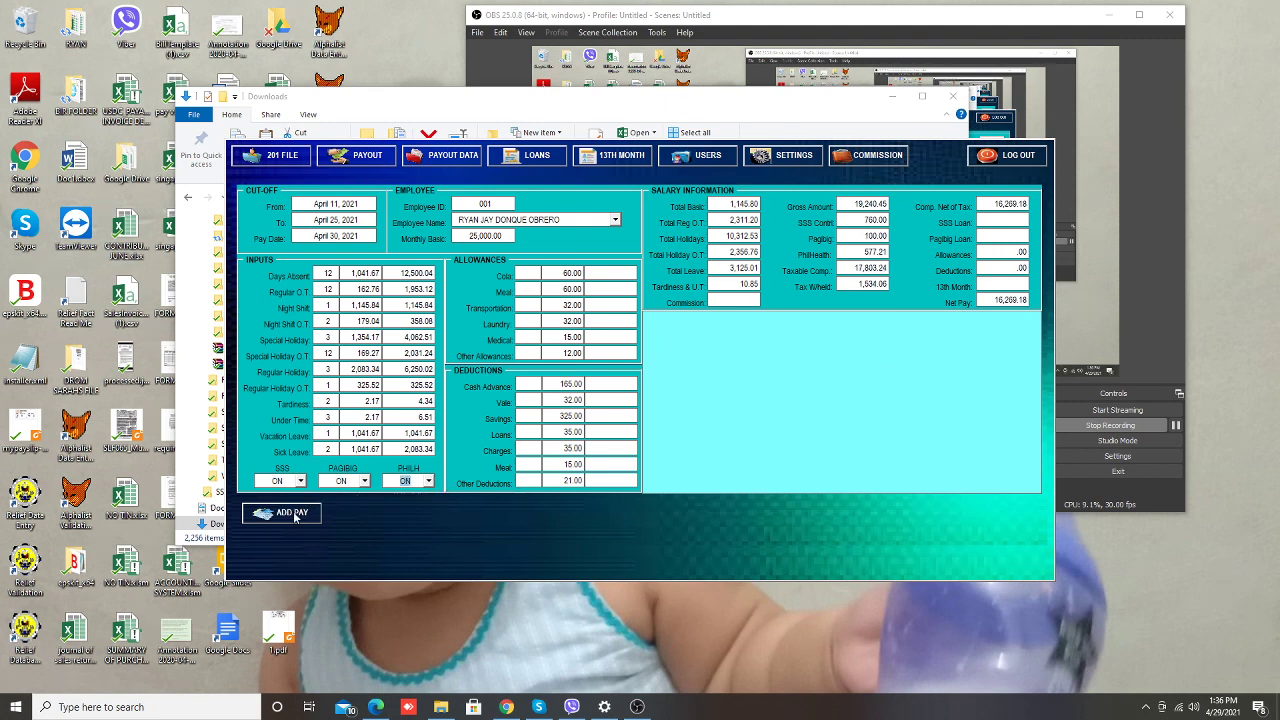
Enter the allowance quantities for Cola, Meal, Transportation, Laundry and other allowances.
{"action": "left_click", "coordinate": [535, 279]}
{"action": "type", "text": "1"}
{"action": "key", "text": "Tab"}
{"action": "type", "text": "2"}
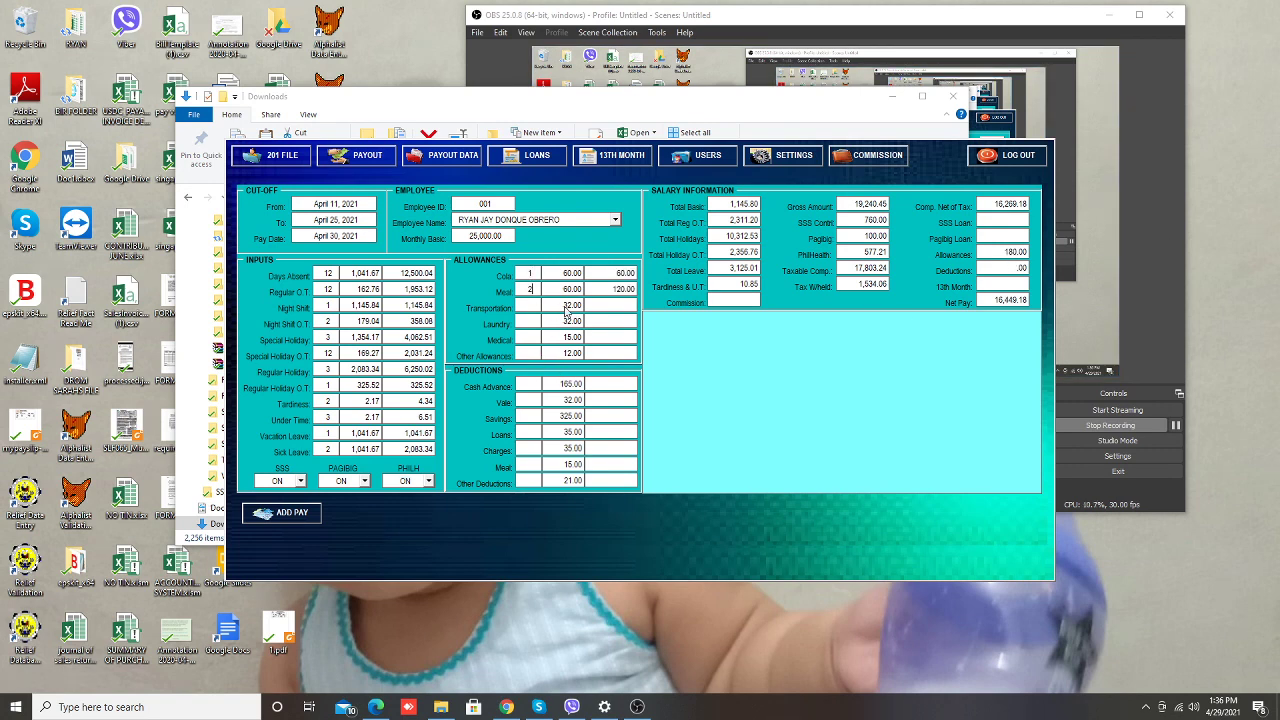
{"action": "key", "text": "Tab"}
{"action": "type", "text": "2"}
{"action": "key", "text": "Tab"}
{"action": "type", "text": "3"}
{"action": "key", "text": "Tab"}
{"action": "type", "text": "2"}
{"action": "key", "text": "Tab"}
{"action": "type", "text": "1"}
{"action": "key", "text": "Tab"}
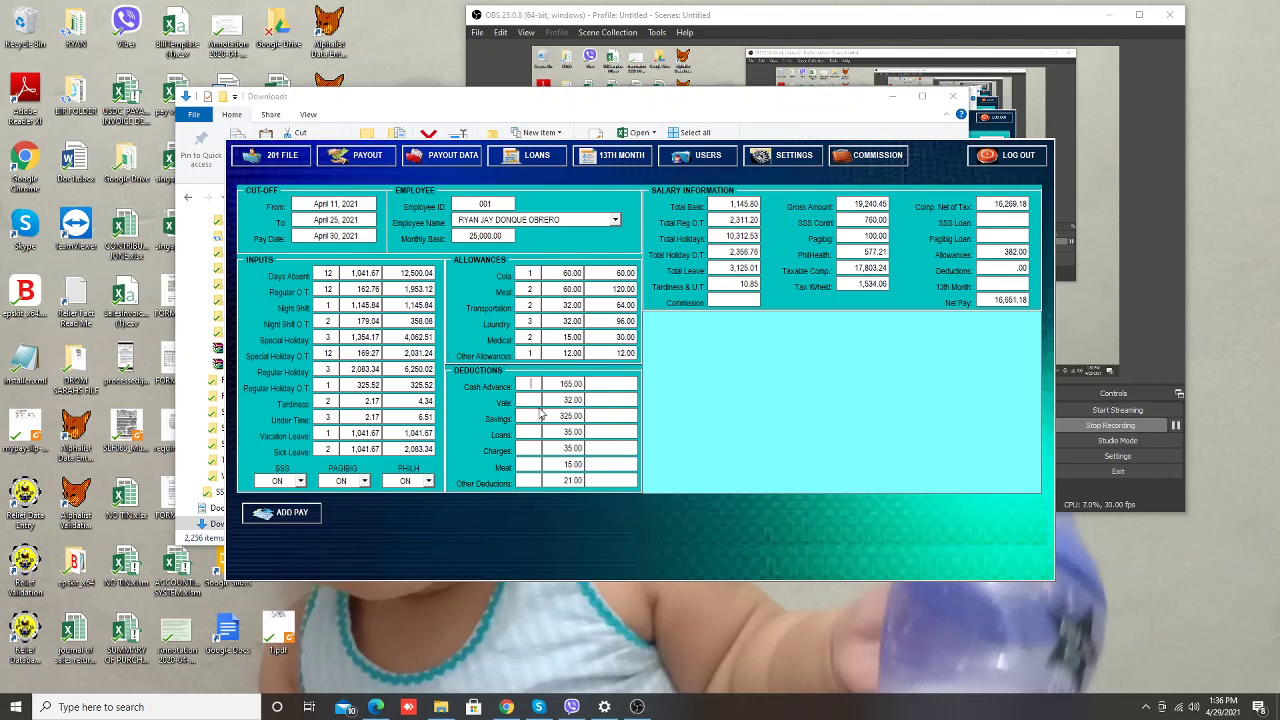
Enter the deduction quantities through Other Deductions and add the payout with ADD PAY.
{"action": "type", "text": "2"}
{"action": "key", "text": "Tab"}
{"action": "type", "text": "2"}
{"action": "key", "text": "Tab"}
{"action": "type", "text": "1"}
{"action": "key", "text": "Tab"}
{"action": "type", "text": "2"}
{"action": "key", "text": "Tab"}
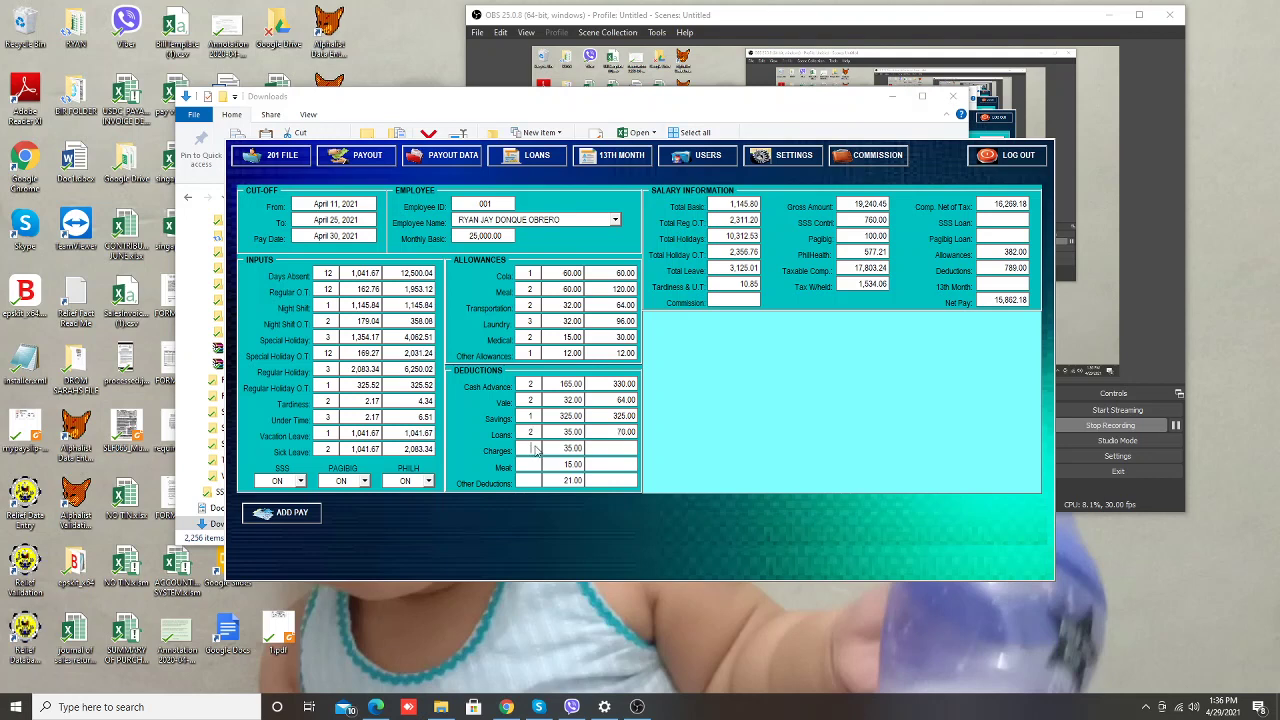
{"action": "type", "text": "3"}
{"action": "key", "text": "Tab"}
{"action": "type", "text": "2"}
{"action": "key", "text": "Tab"}
{"action": "type", "text": "1"}
{"action": "key", "text": "Tab"}
{"action": "left_click", "coordinate": [288, 512]}
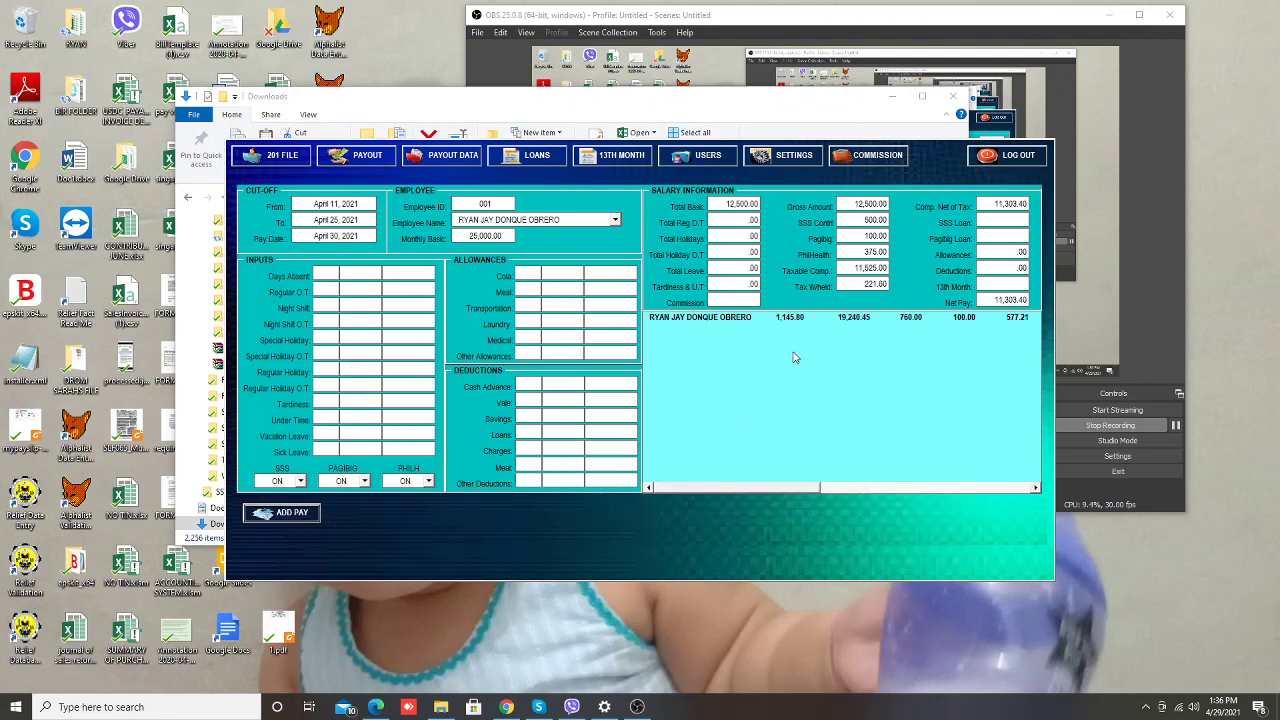
Search Payout Data for the April 30, 2021 pay date, then call up the USERS master password prompt.
{"action": "left_click", "coordinate": [766, 320]}
{"action": "left_click", "coordinate": [951, 487]}
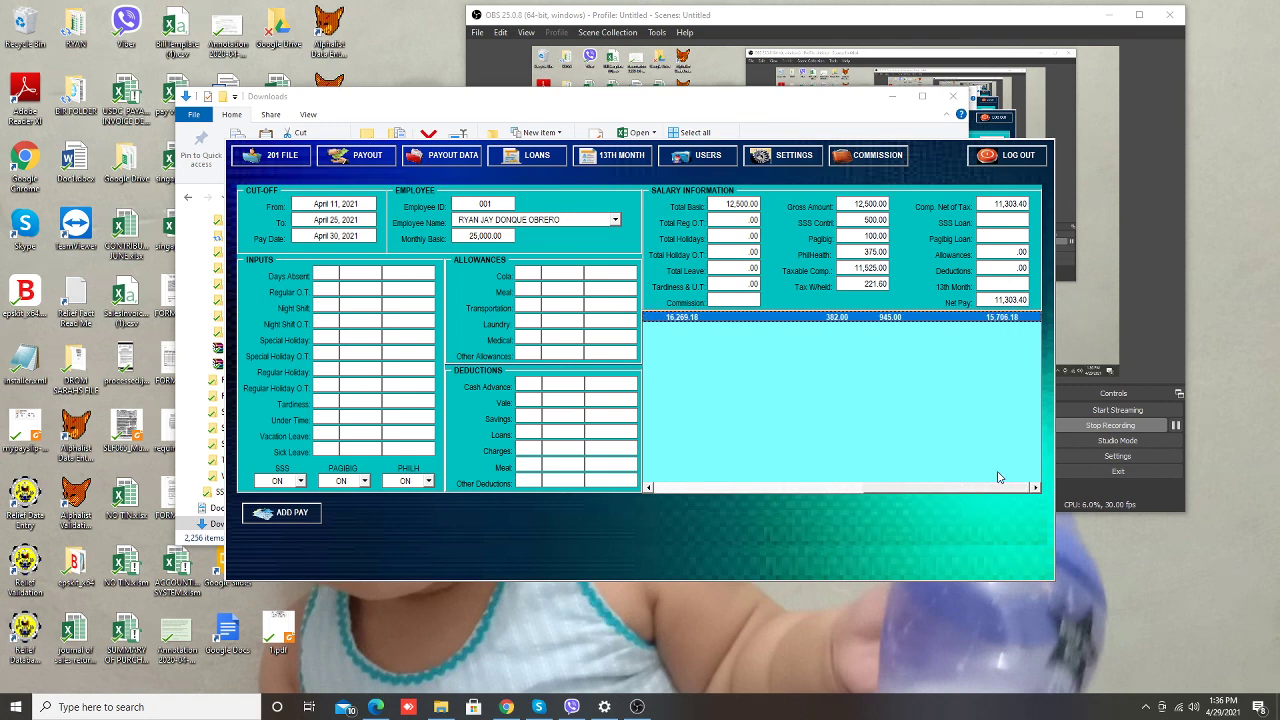
{"action": "left_click", "coordinate": [447, 160]}
{"action": "type", "text": "4/30"}
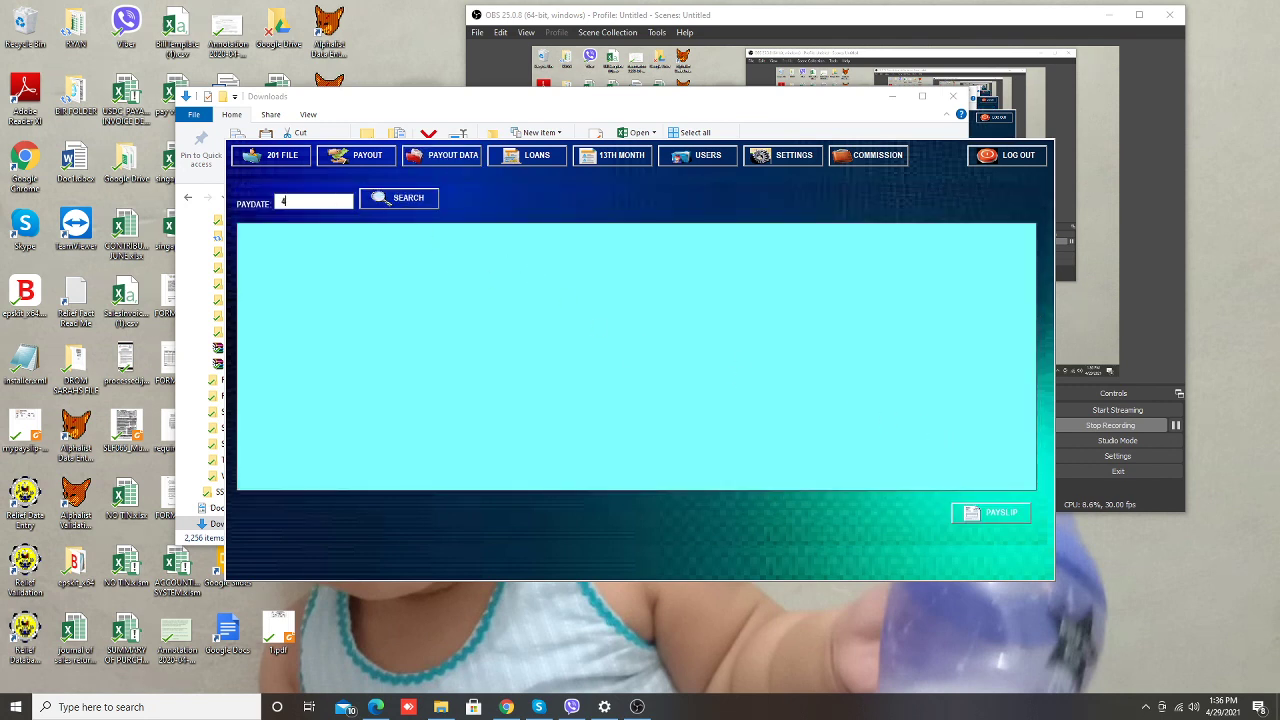
{"action": "left_click", "coordinate": [375, 200]}
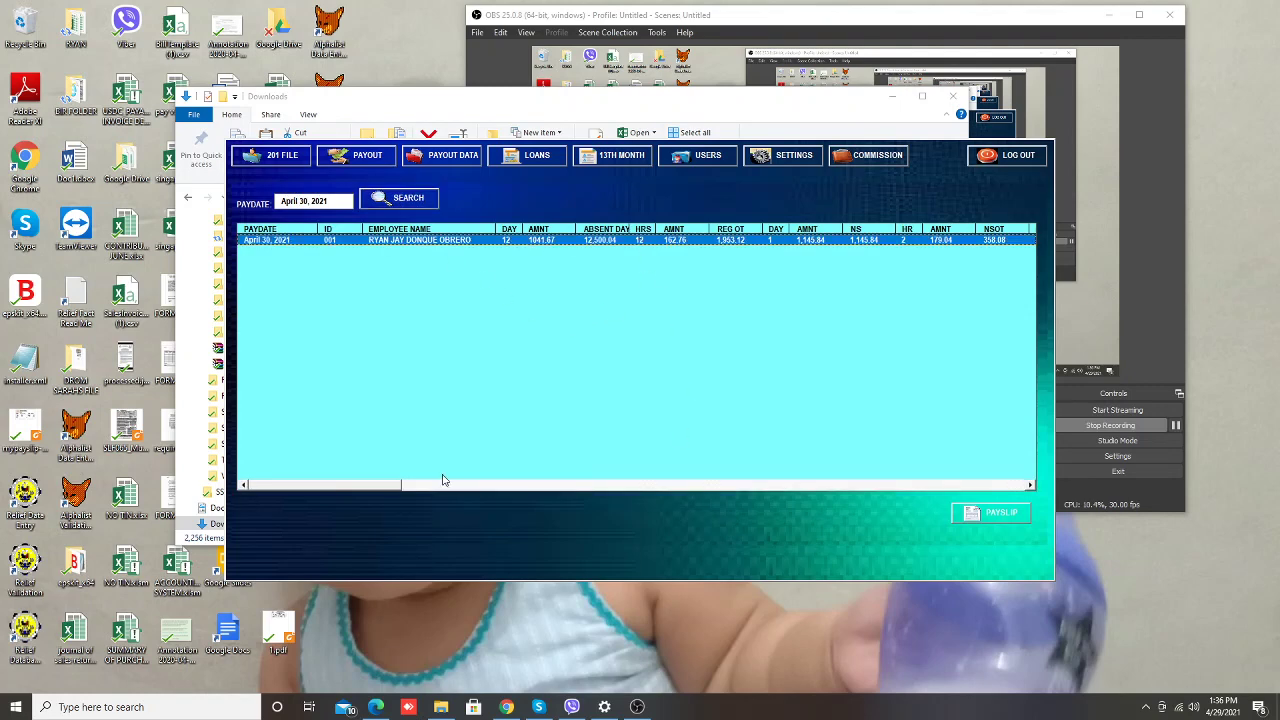
{"action": "left_click_drag", "start_coordinate": [400, 484], "coordinate": [650, 484]}
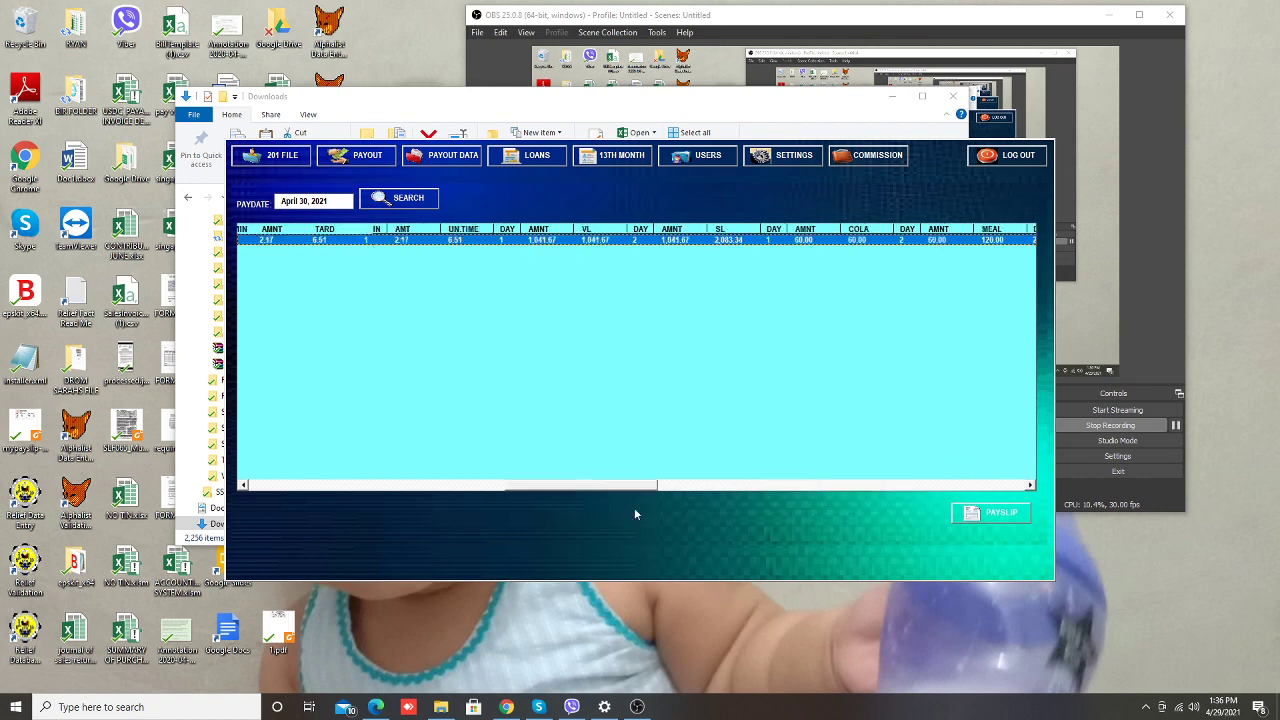
{"action": "left_click", "coordinate": [699, 158]}
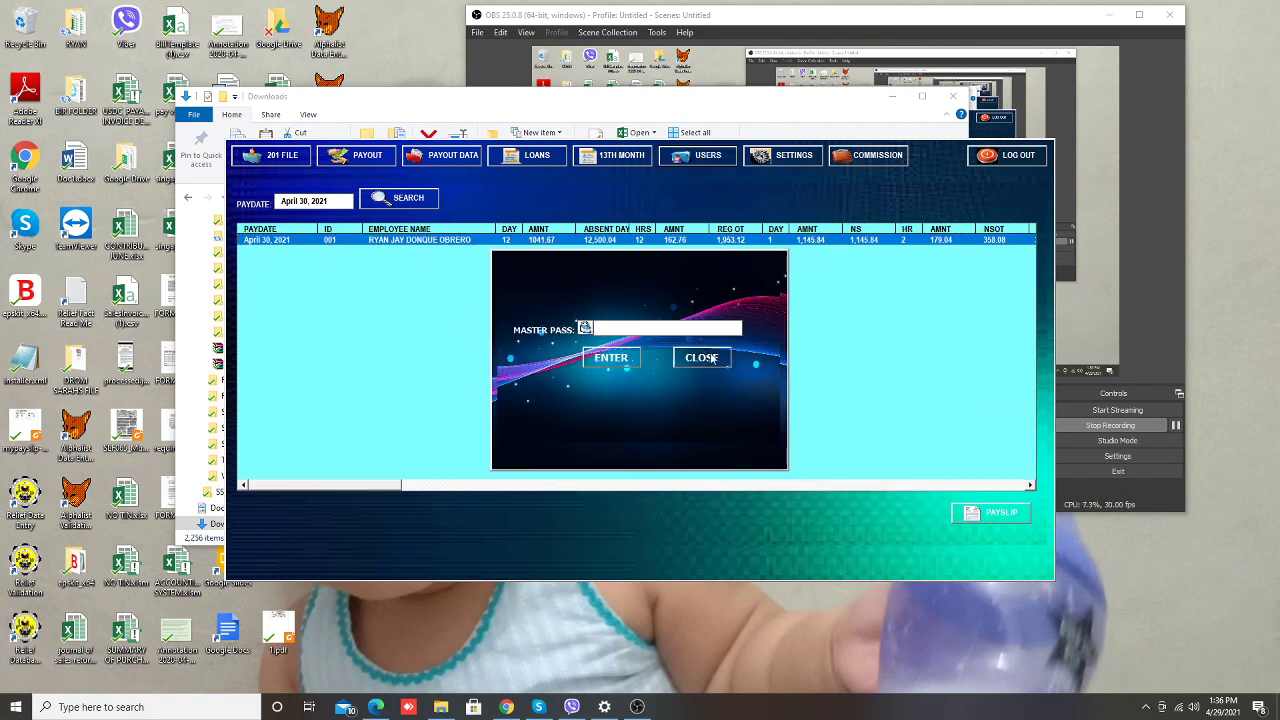
Enter the master password to view the user list, close it, and go to SETTINGS.
{"action": "left_click", "coordinate": [711, 358]}
{"action": "left_click", "coordinate": [728, 158]}
{"action": "left_click", "coordinate": [636, 360]}
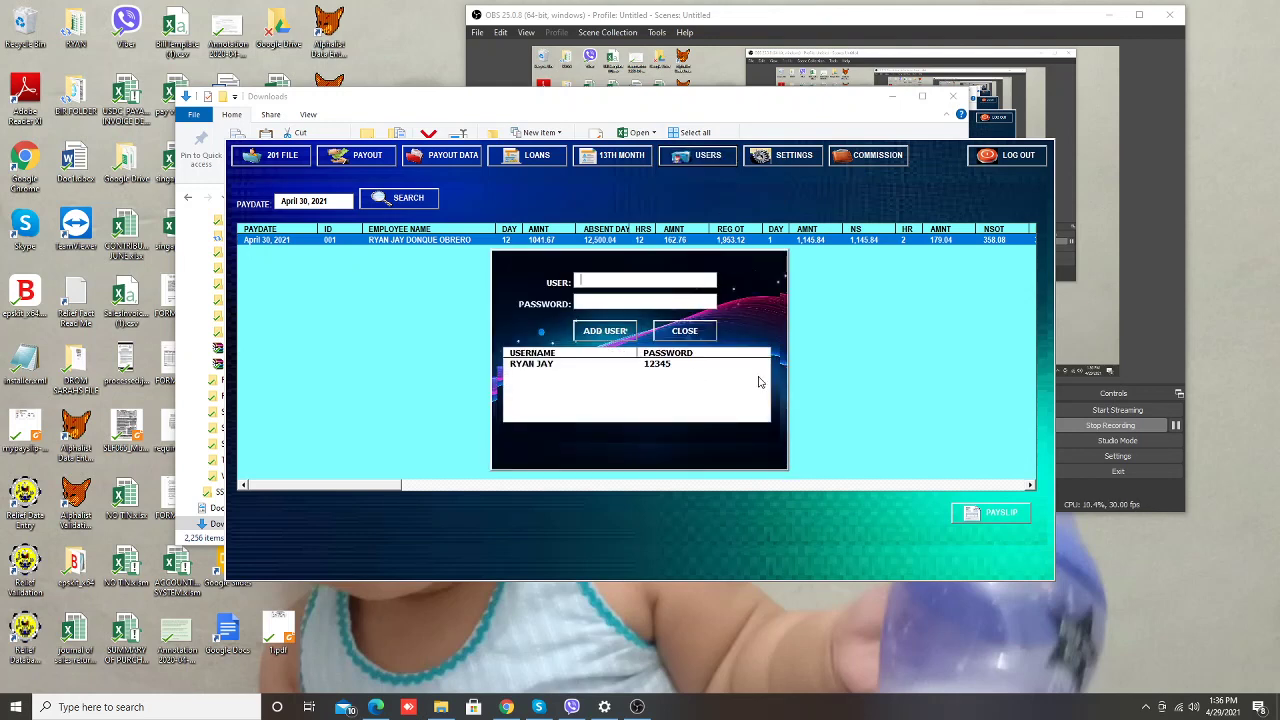
{"action": "left_click", "coordinate": [686, 332]}
{"action": "left_click", "coordinate": [782, 162]}
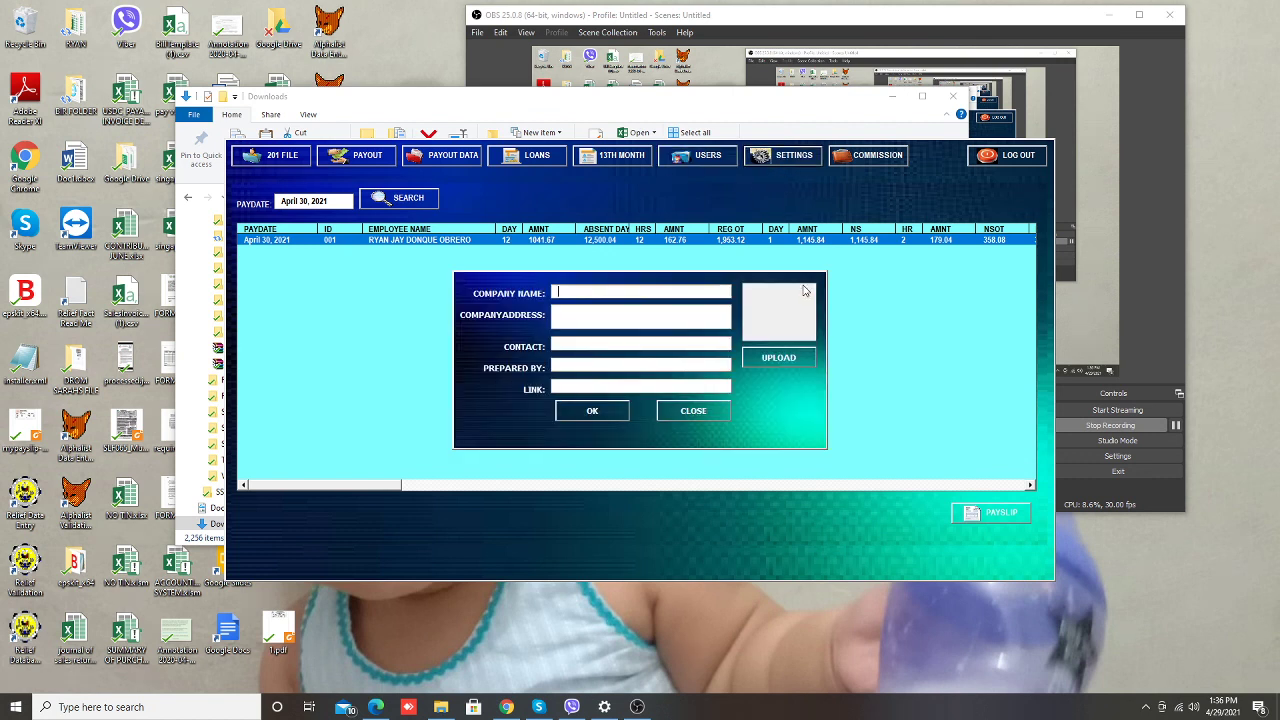
Enter company name RJD EXCEL TUTORIAL, address SOMEWHERE IN THE PHILIPPINES, contact number and preparer's name.
{"action": "left_click", "coordinate": [657, 292]}
{"action": "type", "text": "JD EXCEL"}
{"action": "type", "text": " TUTORIAL"}
{"action": "key", "text": "Tab"}
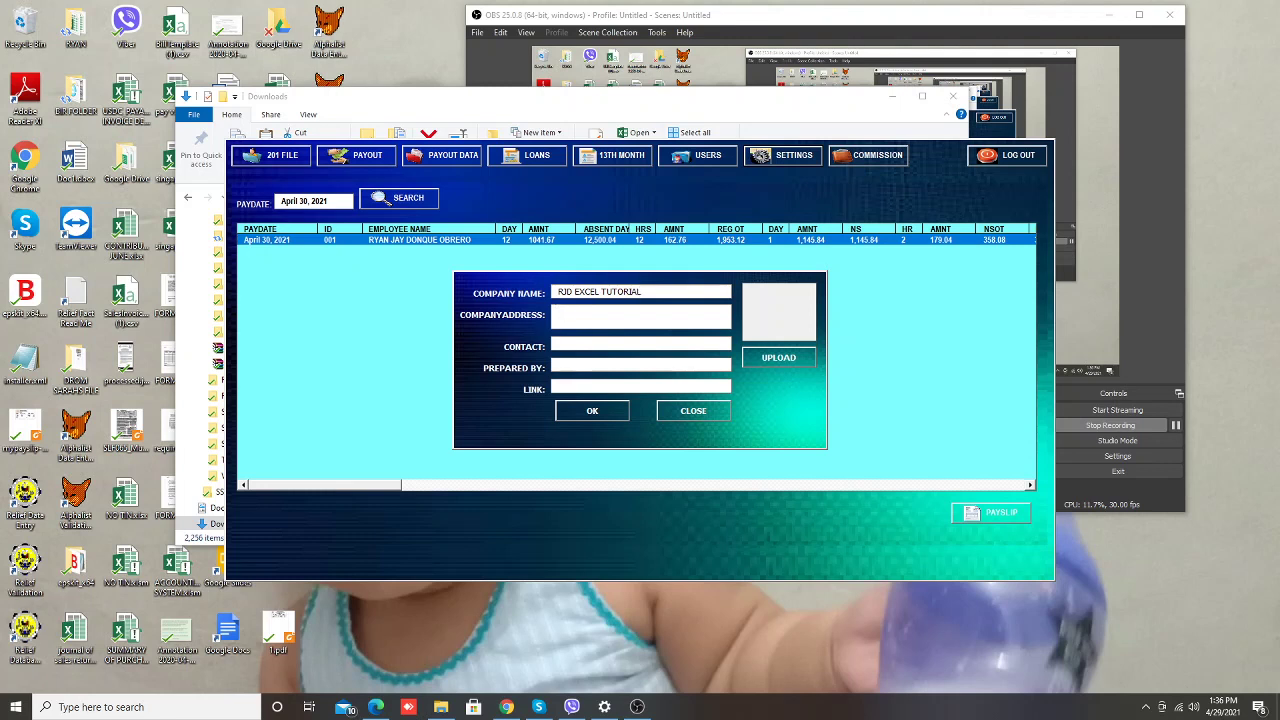
{"action": "type", "text": "SOMEWHERE IN THE P"}
{"action": "type", "text": "HILIPPINES"}
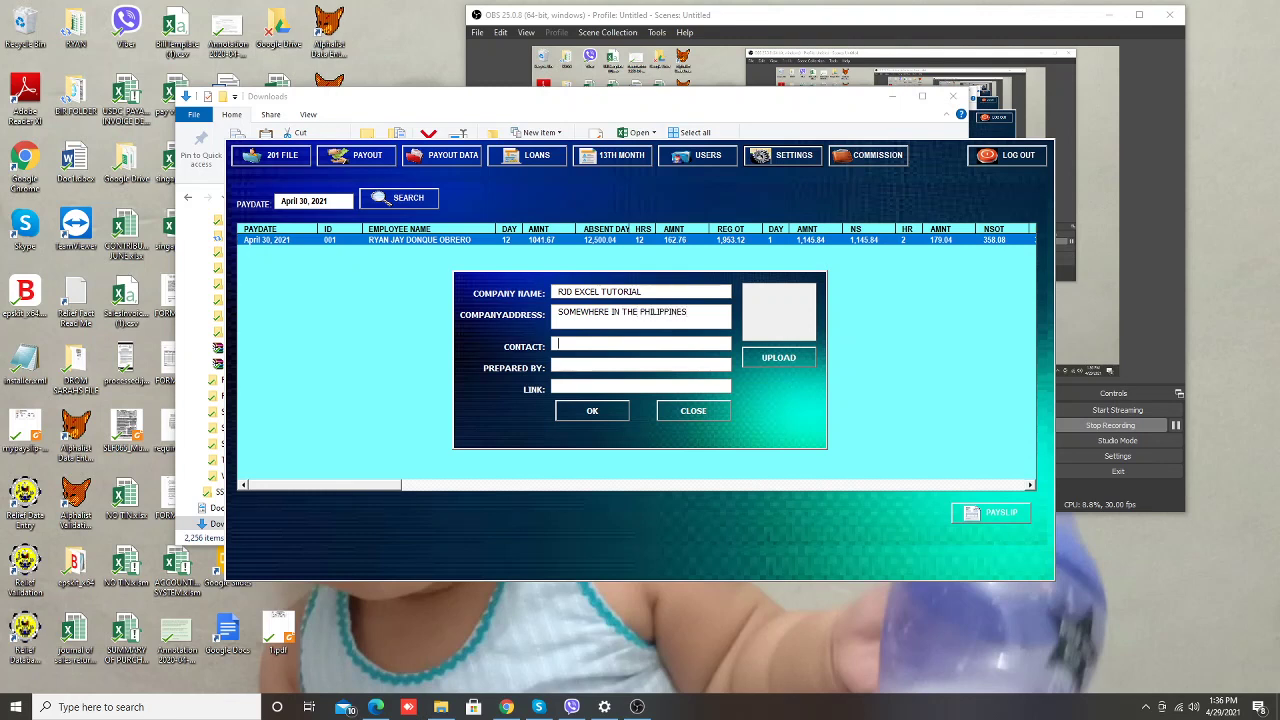
{"action": "type", "text": "09259"}
{"action": "left_click_drag", "start_coordinate": [660, 343], "coordinate": [556, 345]}
{"action": "type", "text": "0929"}
{"action": "left_click", "coordinate": [653, 364]}
{"action": "type", "text": "AJ"}
{"action": "type", "text": "NQUE"}
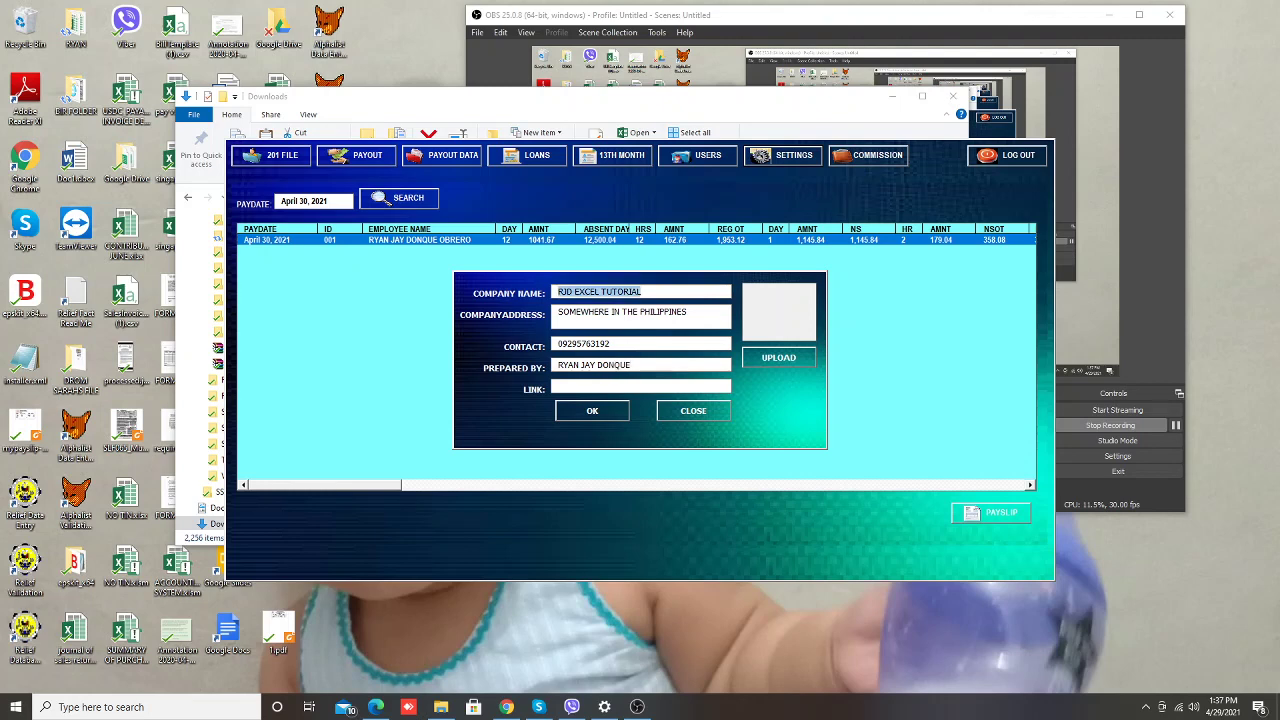
Load images (15).jpg into the company settings form as the logo.
{"action": "left_click", "coordinate": [798, 357]}
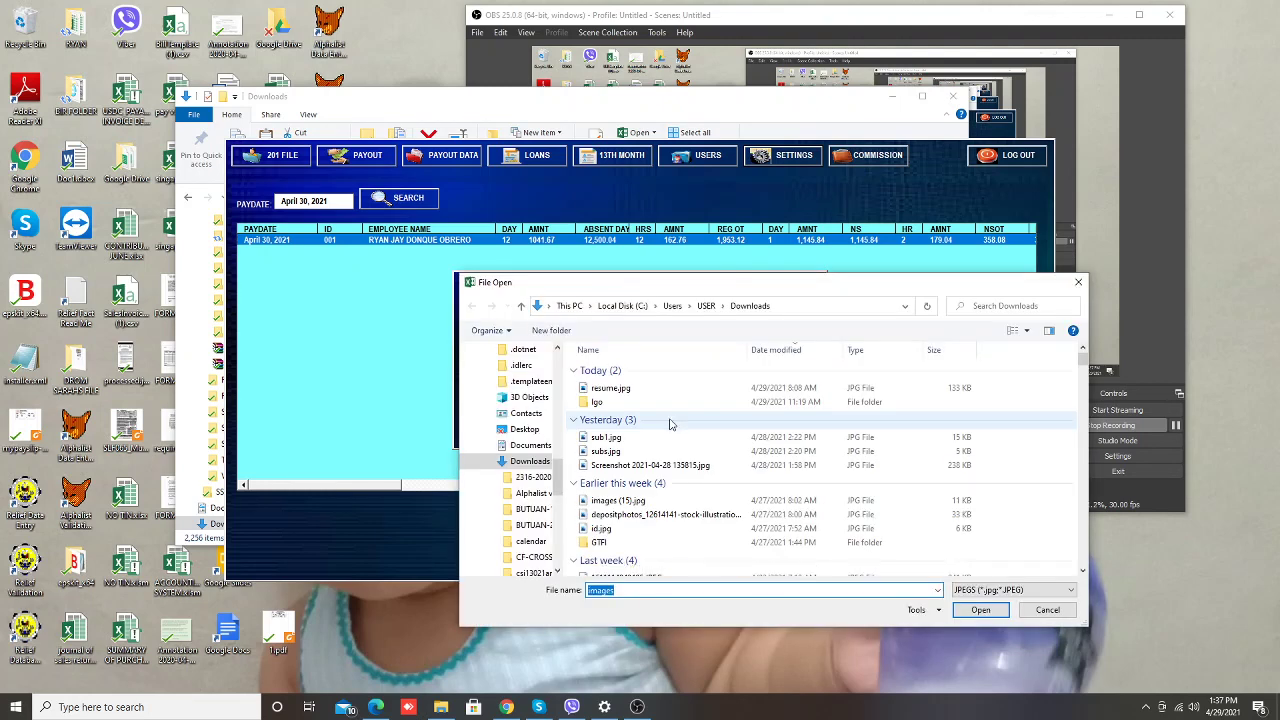
{"action": "scroll", "coordinate": [670, 428], "scroll_direction": "down", "scroll_amount": 2}
{"action": "scroll", "coordinate": [670, 428], "scroll_direction": "down", "scroll_amount": 2}
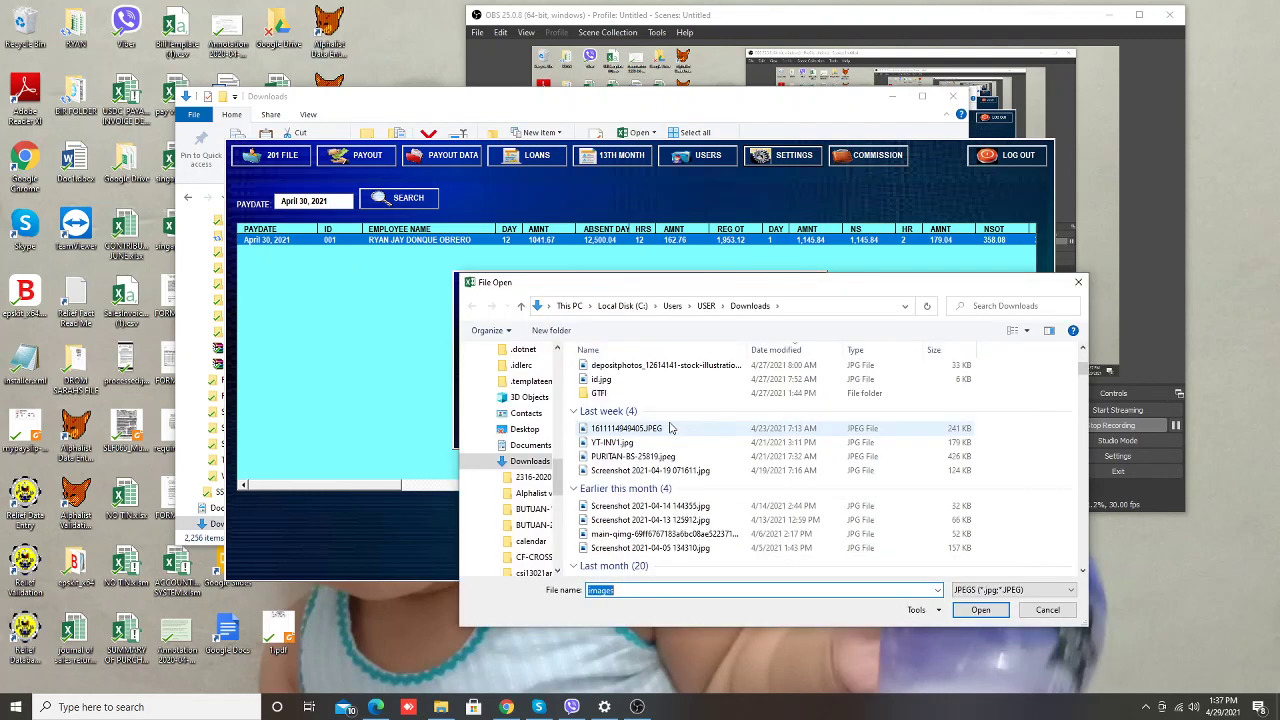
{"action": "scroll", "coordinate": [670, 428], "scroll_direction": "up", "scroll_amount": 2}
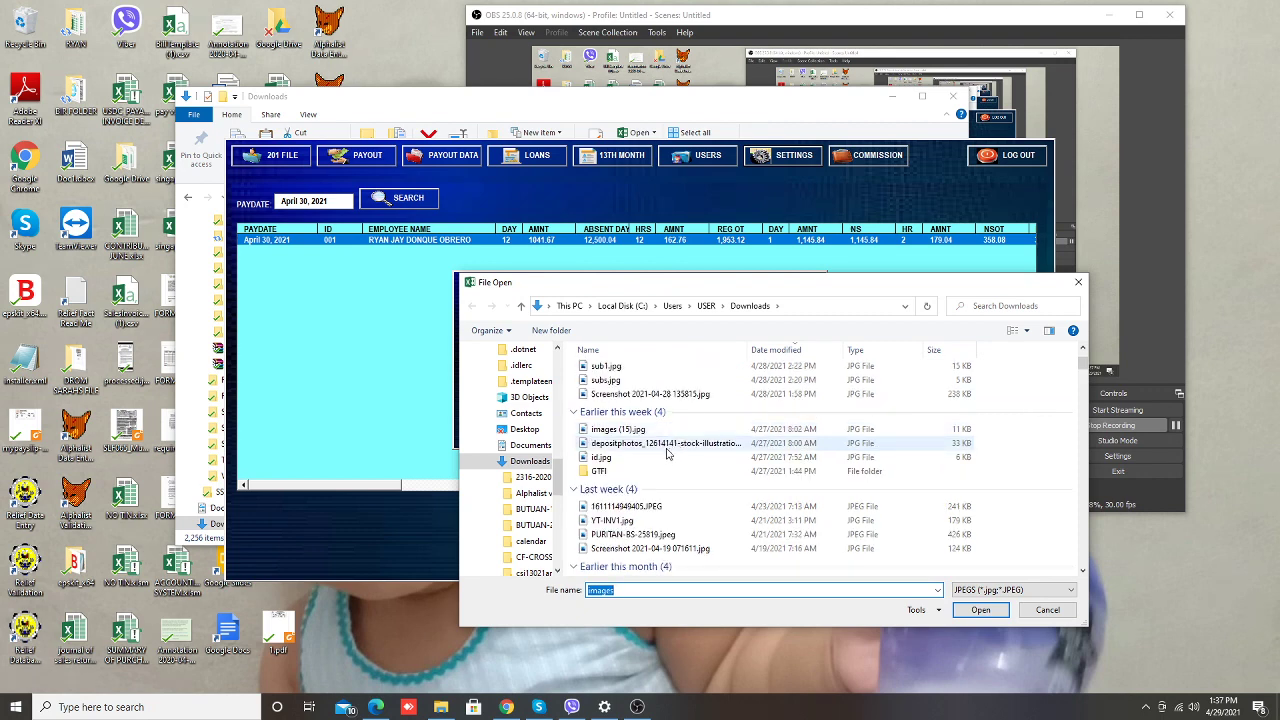
{"action": "left_click", "coordinate": [630, 429]}
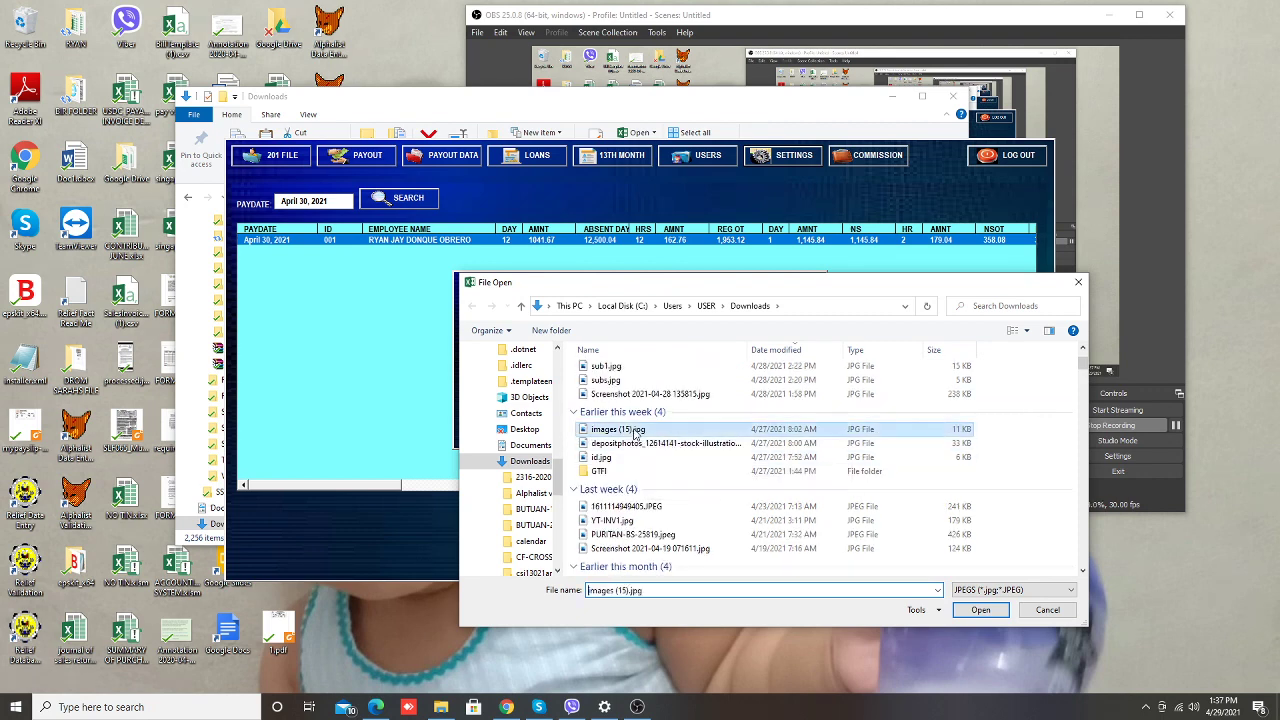
{"action": "left_click", "coordinate": [972, 609]}
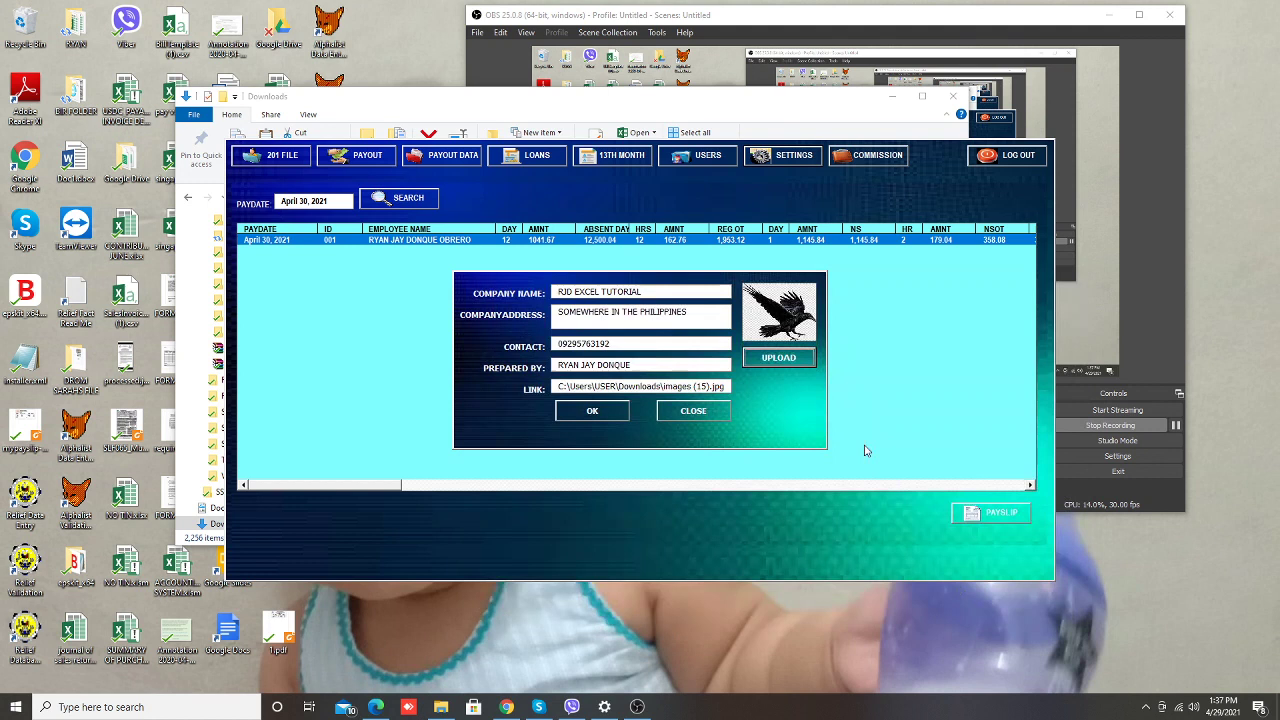
Save the company settings and close the form, returning to the Payout Data list.
{"action": "left_click", "coordinate": [592, 410]}
{"action": "left_click", "coordinate": [655, 391]}
{"action": "left_click", "coordinate": [703, 418]}
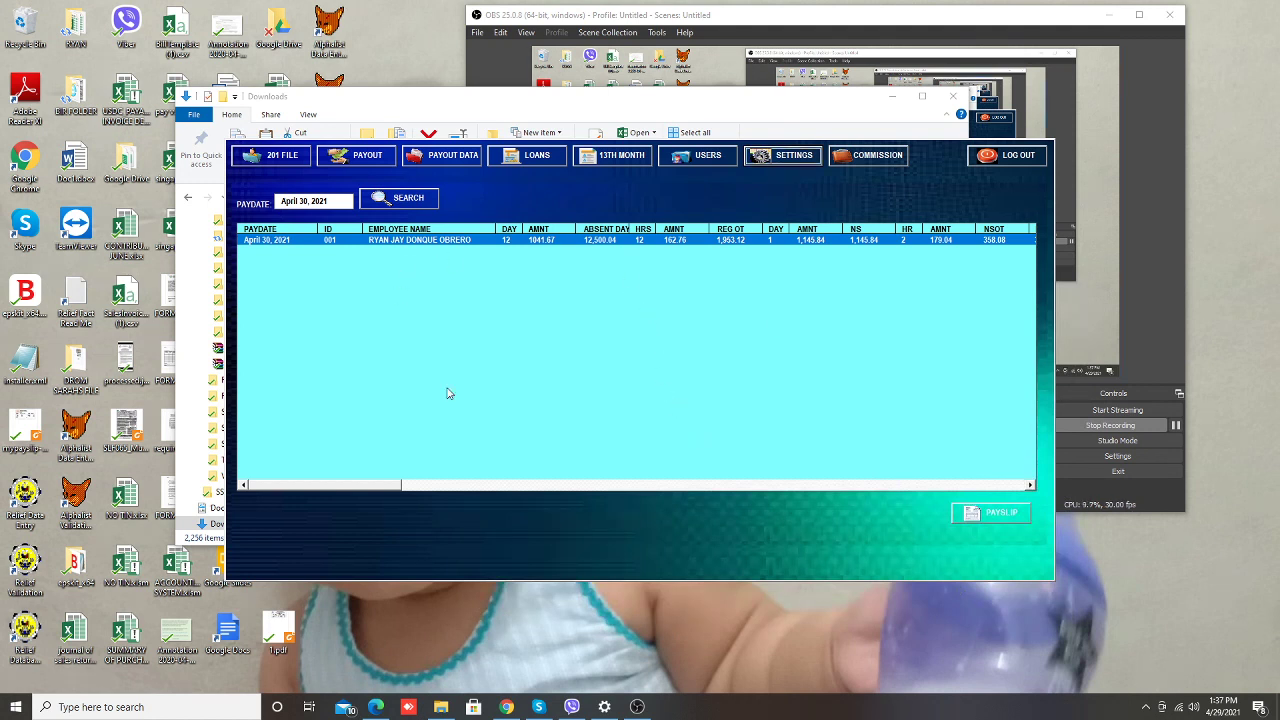
{"action": "left_click", "coordinate": [869, 157]}
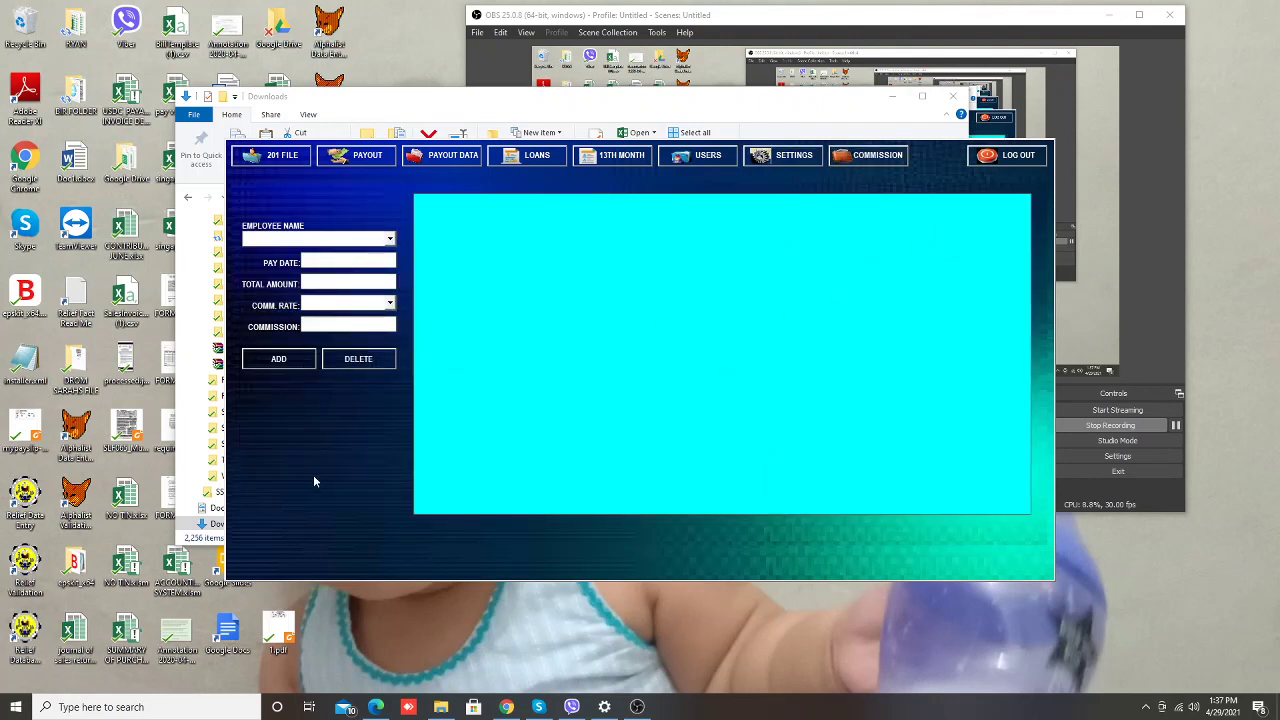
{"action": "left_click", "coordinate": [772, 158]}
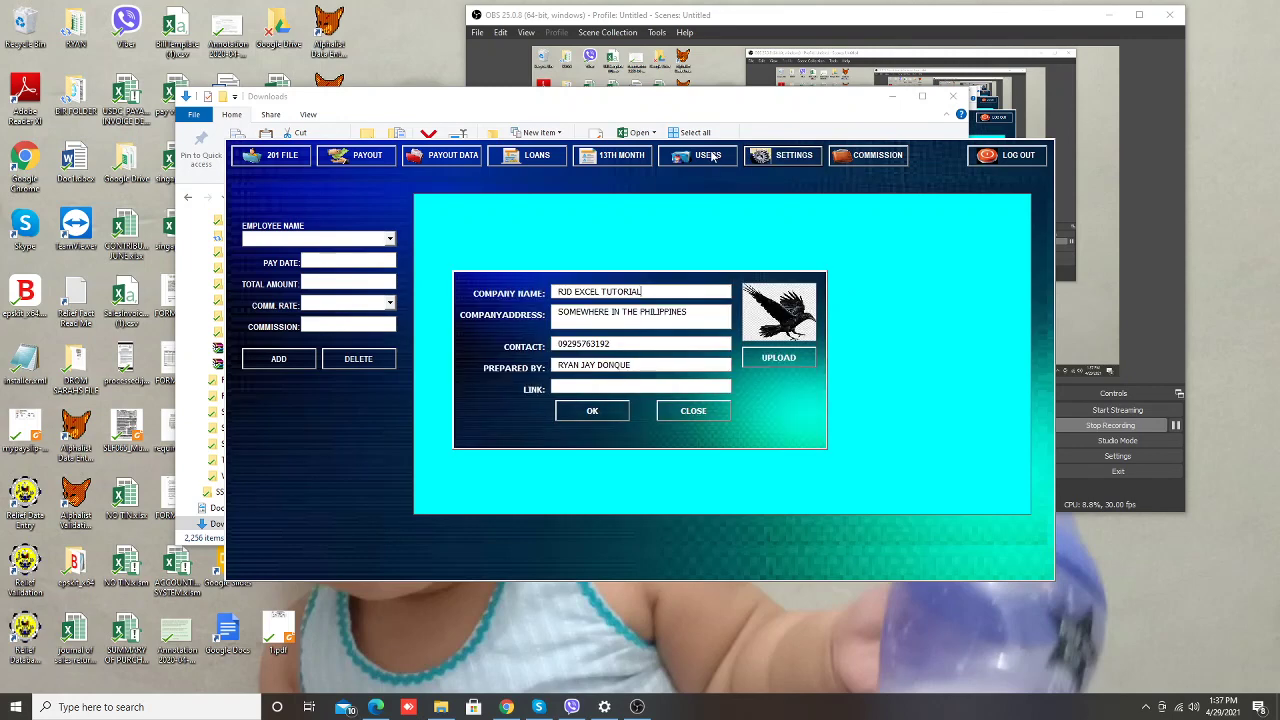
{"action": "left_click", "coordinate": [694, 414]}
{"action": "left_click", "coordinate": [275, 161]}
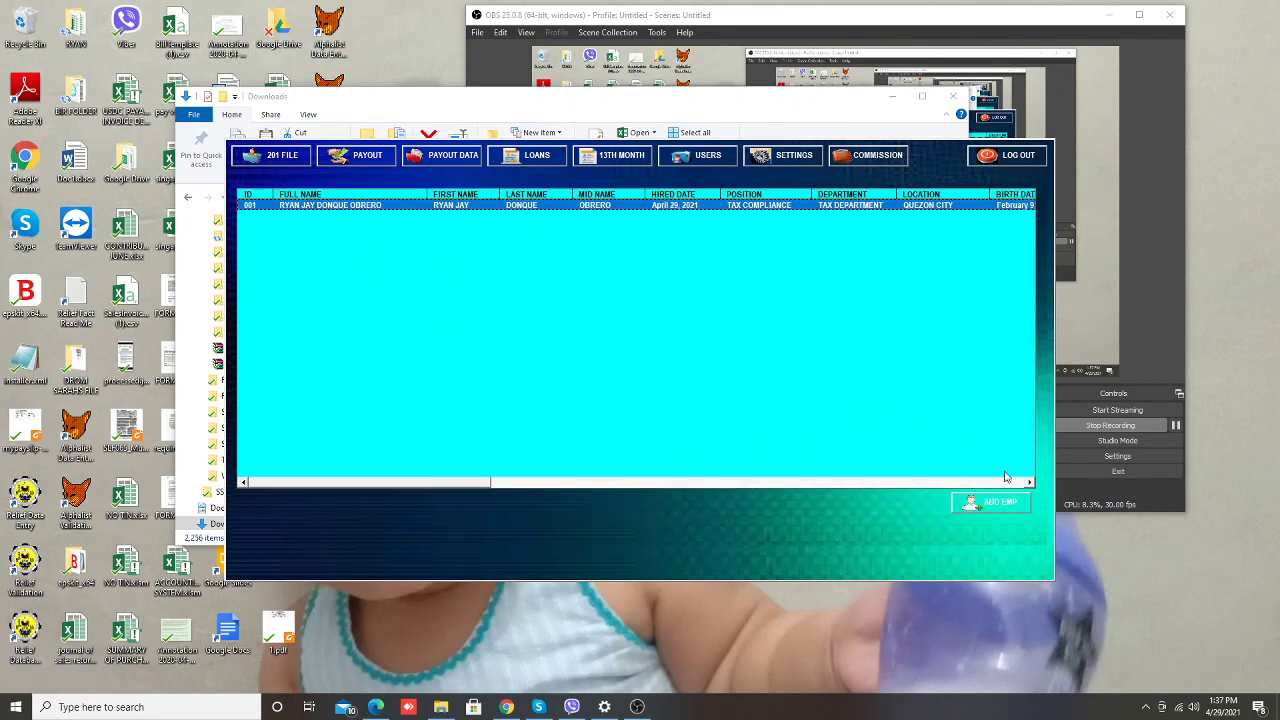
{"action": "left_click", "coordinate": [360, 158]}
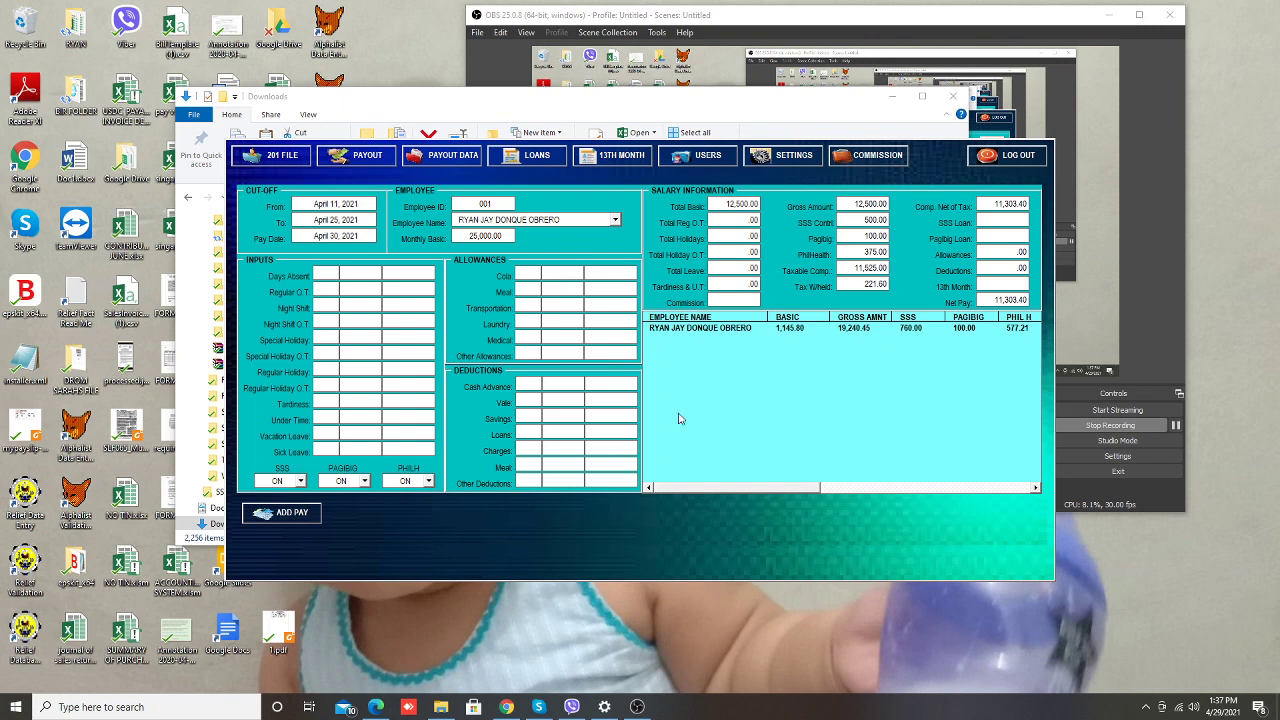
{"action": "left_click", "coordinate": [466, 156]}
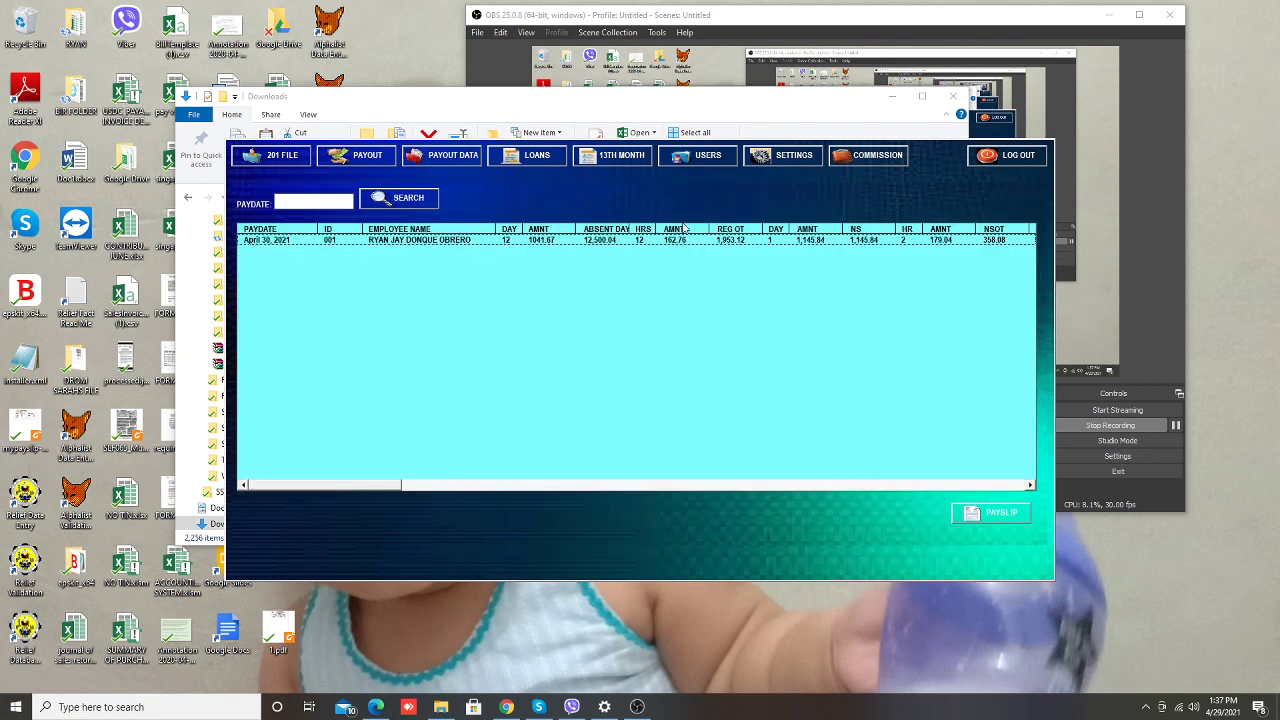
{"action": "left_click", "coordinate": [550, 157]}
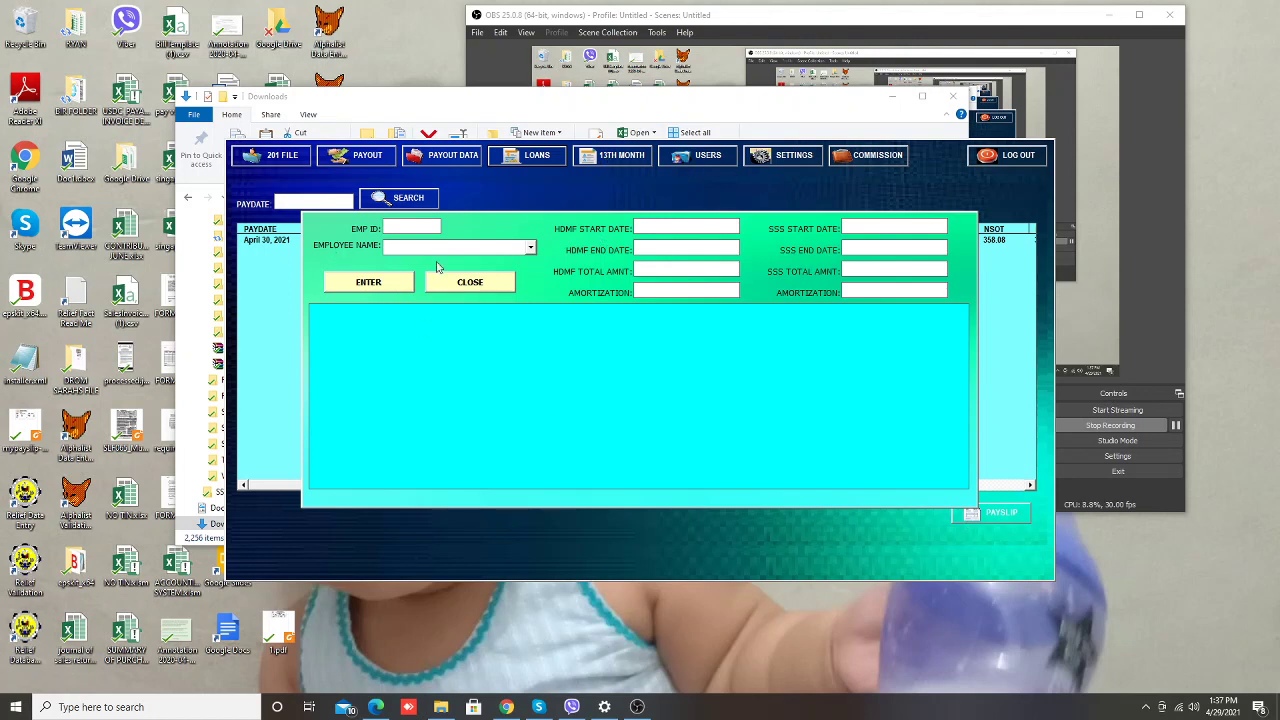
{"action": "left_click", "coordinate": [468, 283]}
{"action": "left_click", "coordinate": [629, 157]}
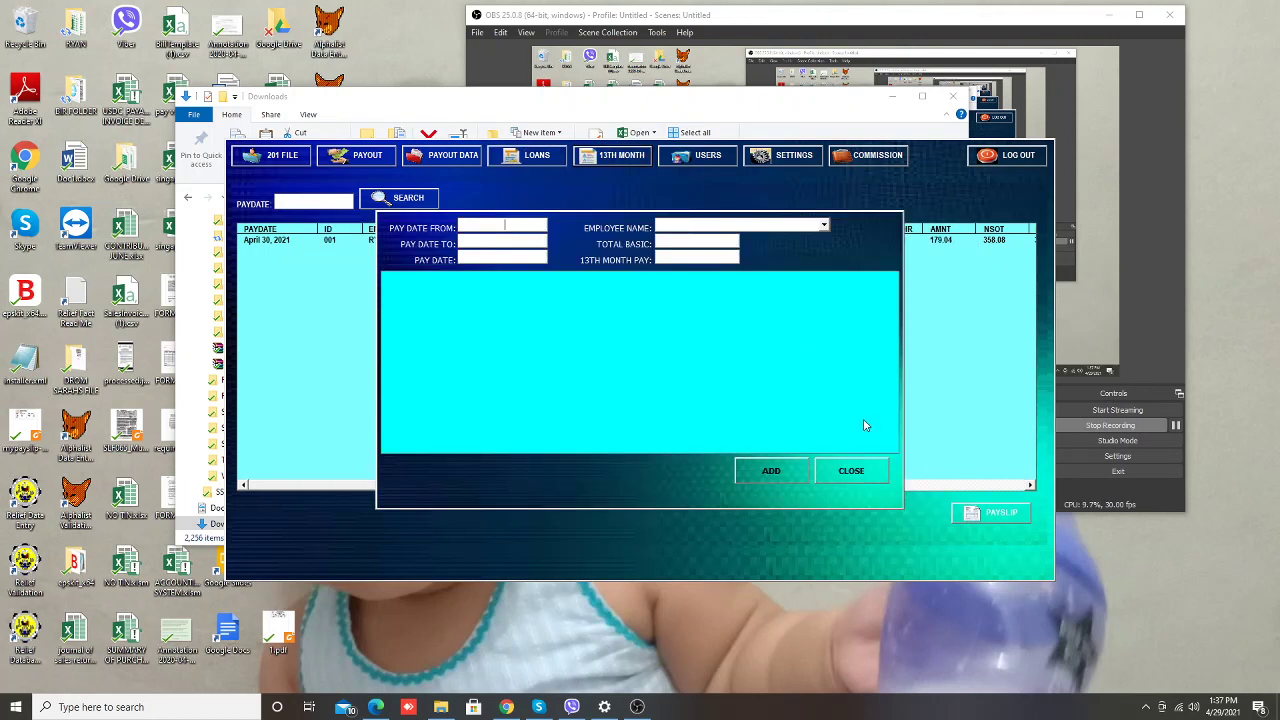
{"action": "left_click", "coordinate": [850, 471]}
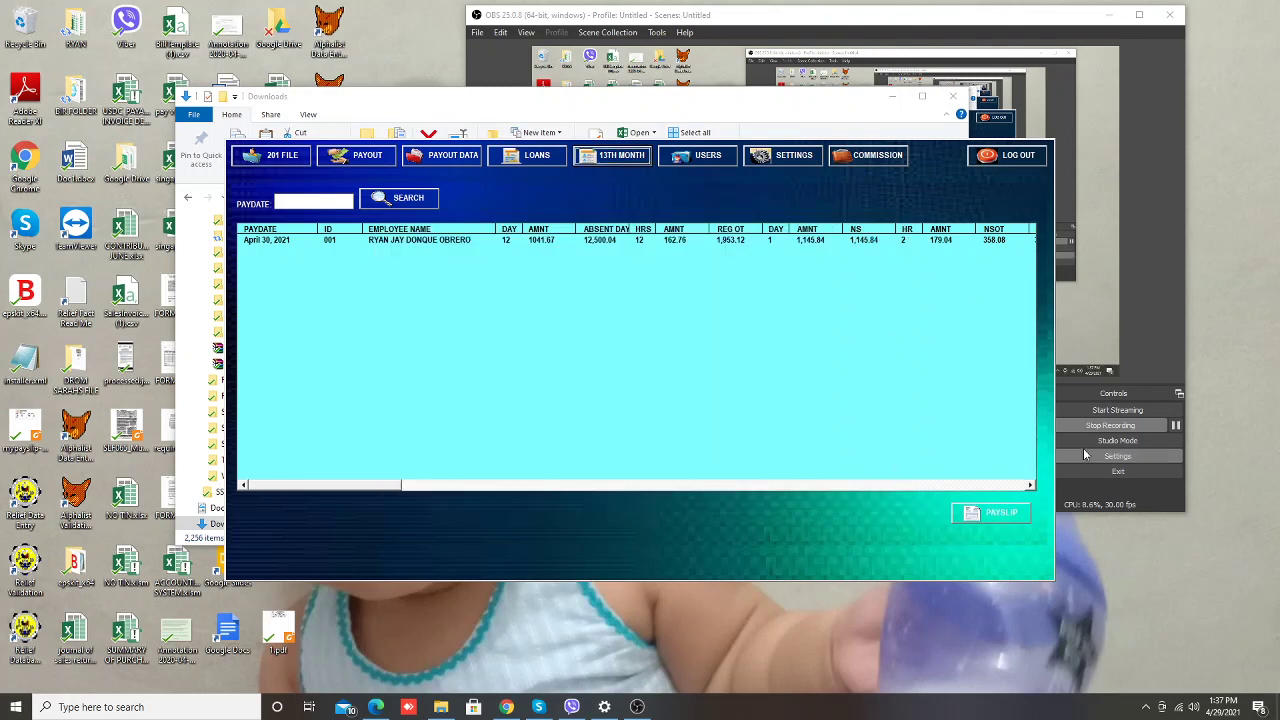
Log out of the payroll system, saving payroll - TEST.xlsm on quit.
{"action": "left_click", "coordinate": [1007, 155]}
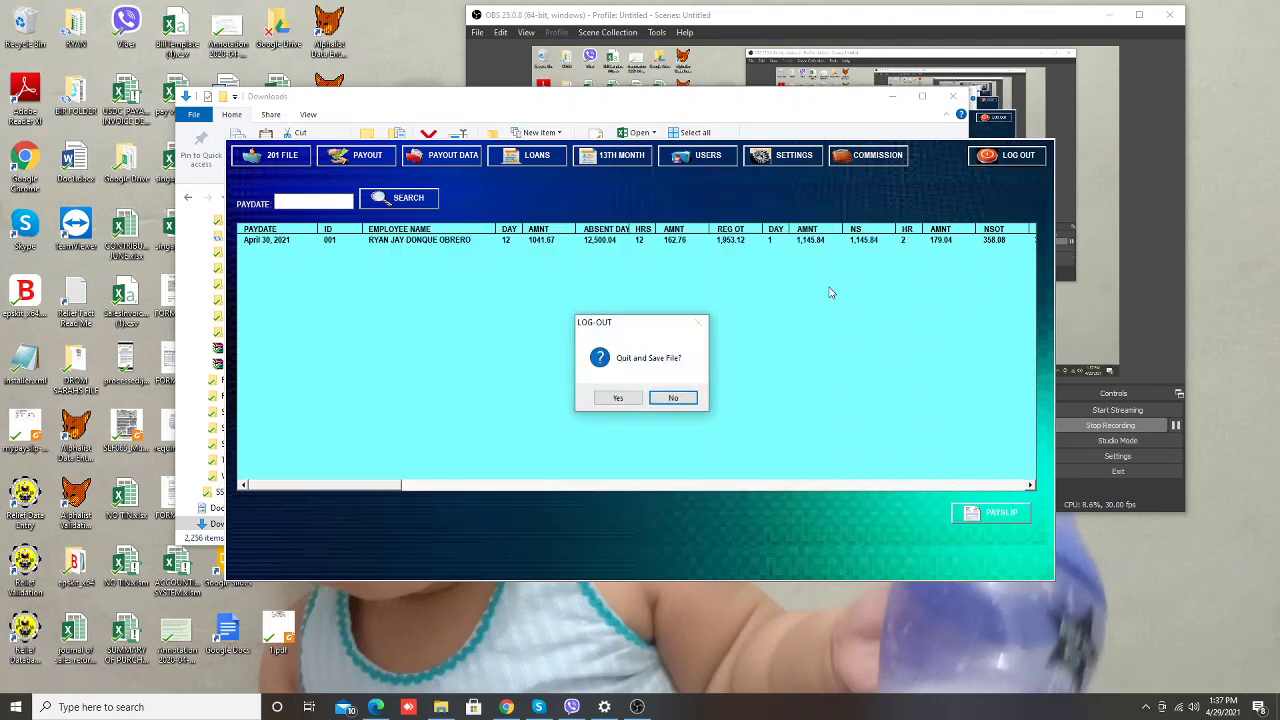
{"action": "left_click", "coordinate": [624, 397]}
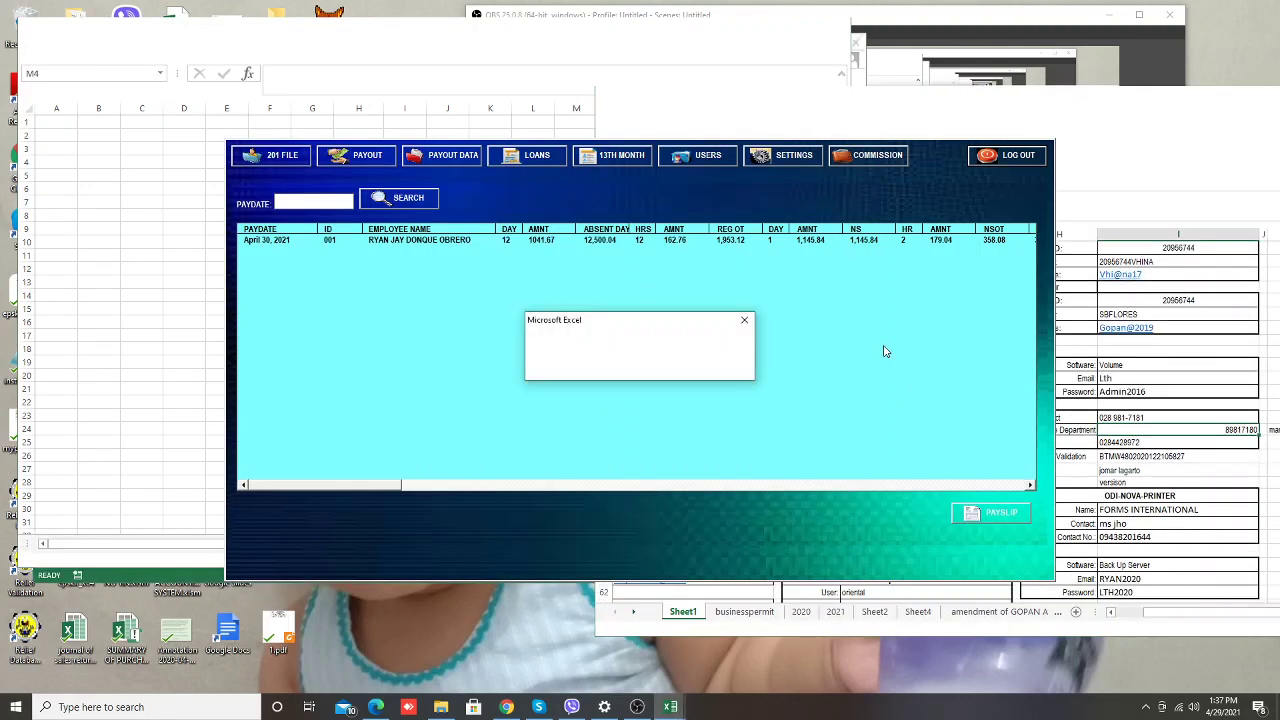
{"action": "left_click", "coordinate": [580, 369]}
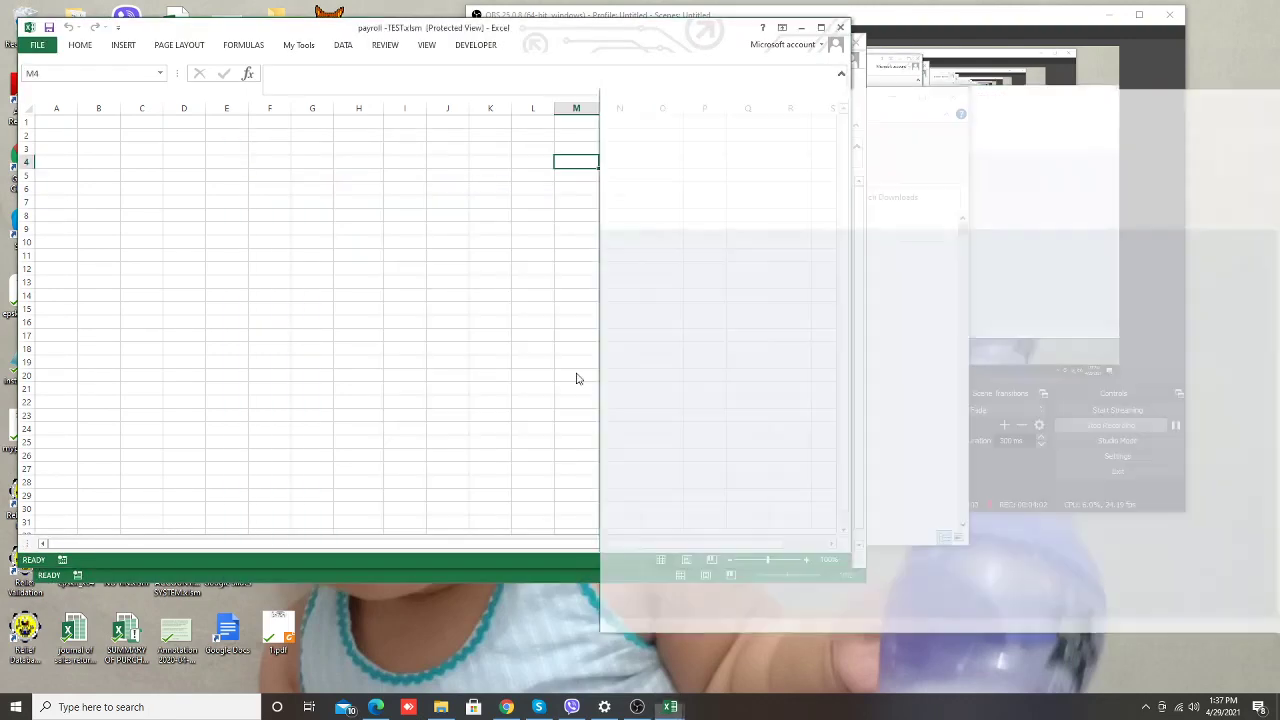